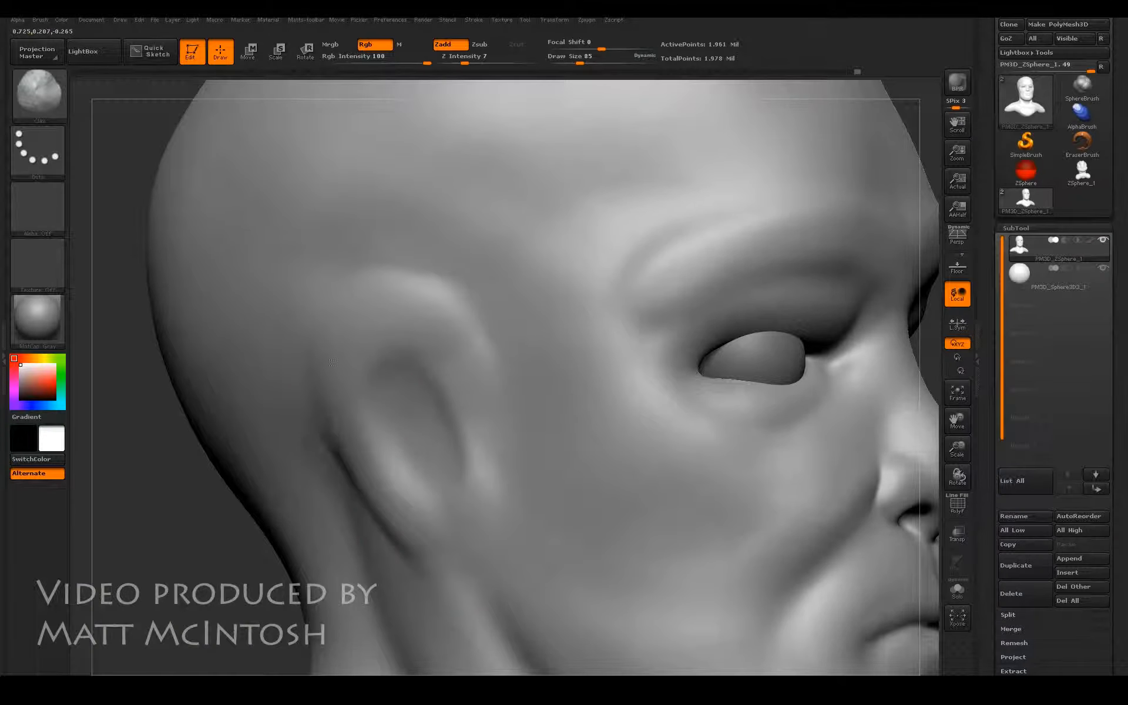
Step: Build up the base of the earlobe with the Clay brush at draw size 85
{"action": "left_click_drag", "start_coordinate": [464, 536], "coordinate": [487, 500]}
{"action": "left_click_drag", "start_coordinate": [422, 537], "coordinate": [482, 504]}
{"action": "left_click_drag", "start_coordinate": [153, 493], "coordinate": [294, 480]}
{"action": "left_click_drag", "start_coordinate": [680, 456], "coordinate": [661, 458]}
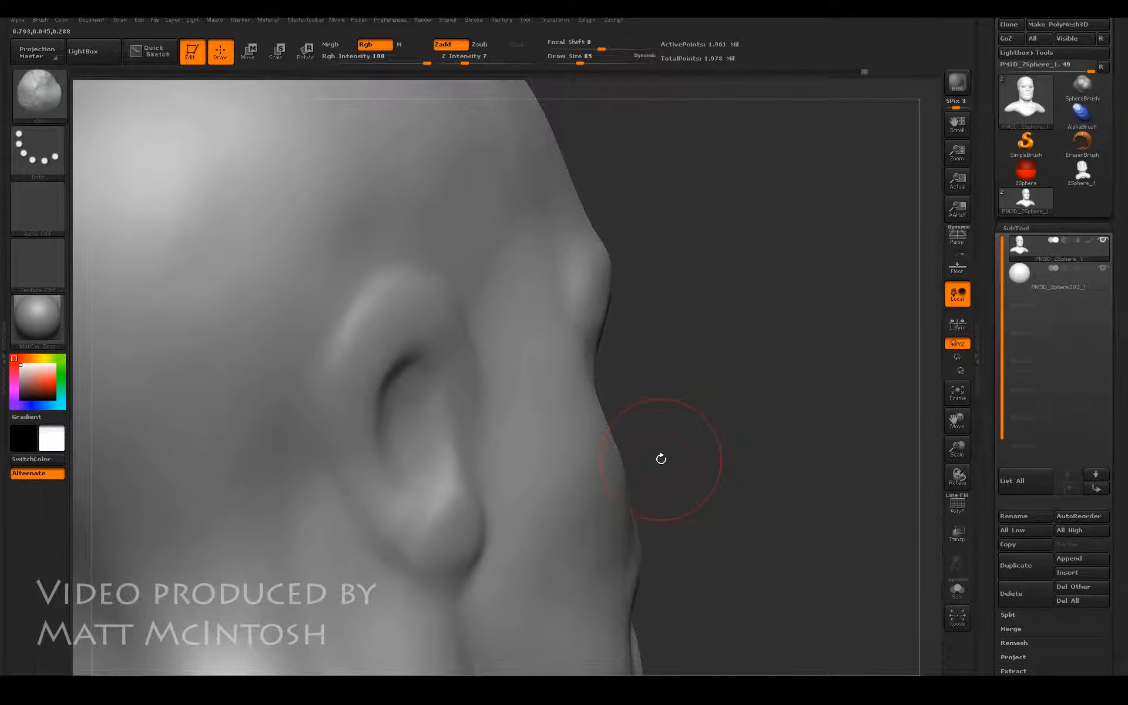
Step: Reshape the ear's outer rim and inner hollow with the Move brush at Z intensity 51, smoothing the area
{"action": "key", "text": "b"}
{"action": "key", "text": "m"}
{"action": "key", "text": "v"}
{"action": "mouse_move", "coordinate": [394, 516]}
{"action": "left_mouse_down"}
{"action": "mouse_move", "coordinate": [403, 499]}
{"action": "mouse_move", "coordinate": [365, 398]}
{"action": "mouse_move", "coordinate": [381, 353]}
{"action": "mouse_move", "coordinate": [409, 347]}
{"action": "left_mouse_up"}
{"action": "left_click_drag", "start_coordinate": [840, 432], "coordinate": [758, 465]}
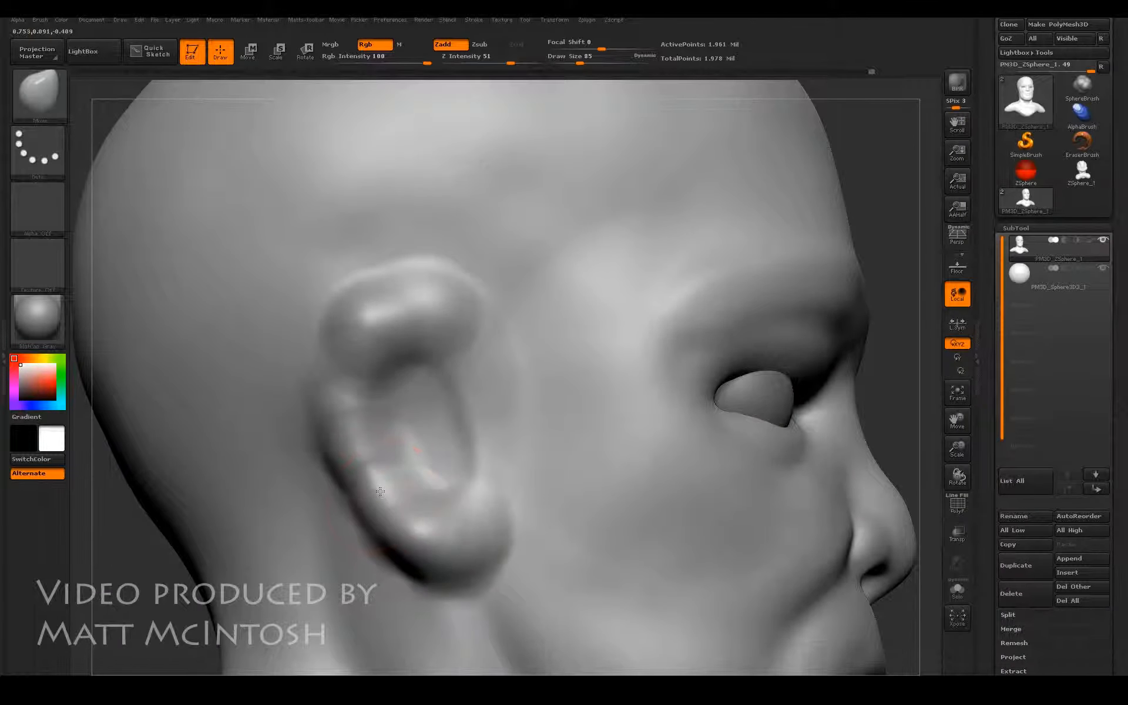
{"action": "left_click_drag", "start_coordinate": [355, 369], "coordinate": [365, 375]}
{"action": "mouse_move", "coordinate": [420, 321]}
{"action": "left_mouse_down"}
{"action": "mouse_move", "coordinate": [463, 348]}
{"action": "mouse_move", "coordinate": [460, 373]}
{"action": "left_mouse_up"}
{"action": "key", "text": "shift"}
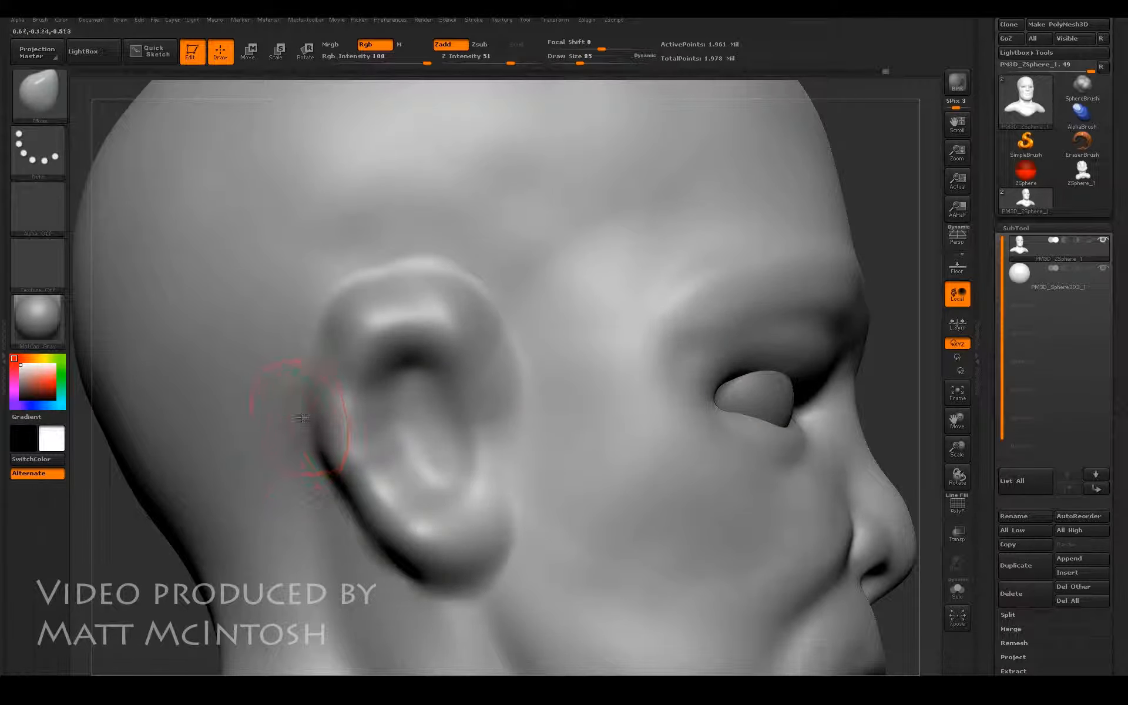
Step: Build up and smooth the lower back rim leading into the earlobe with the Clay brush at draw size 77
{"action": "key", "text": "b"}
{"action": "key", "text": "c"}
{"action": "key", "text": "l"}
{"action": "key", "text": "bracketleft"}
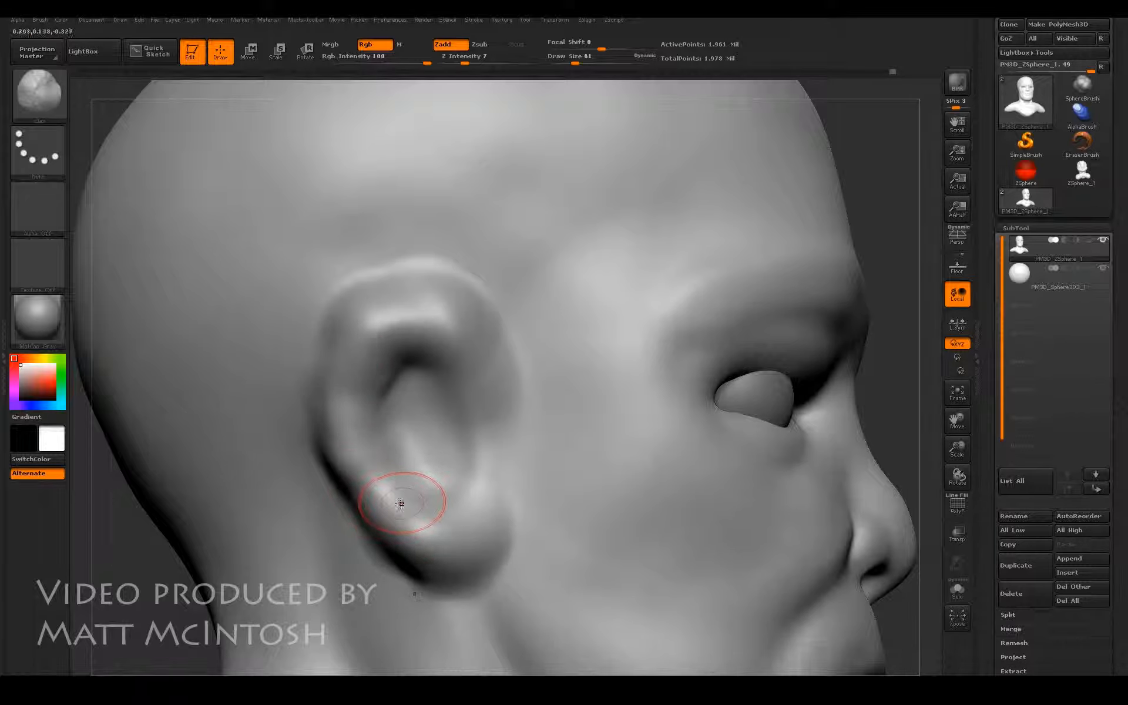
{"action": "key", "text": "bracketright"}
{"action": "mouse_move", "coordinate": [428, 554]}
{"action": "left_mouse_down"}
{"action": "mouse_move", "coordinate": [380, 500]}
{"action": "mouse_move", "coordinate": [406, 523]}
{"action": "left_mouse_up"}
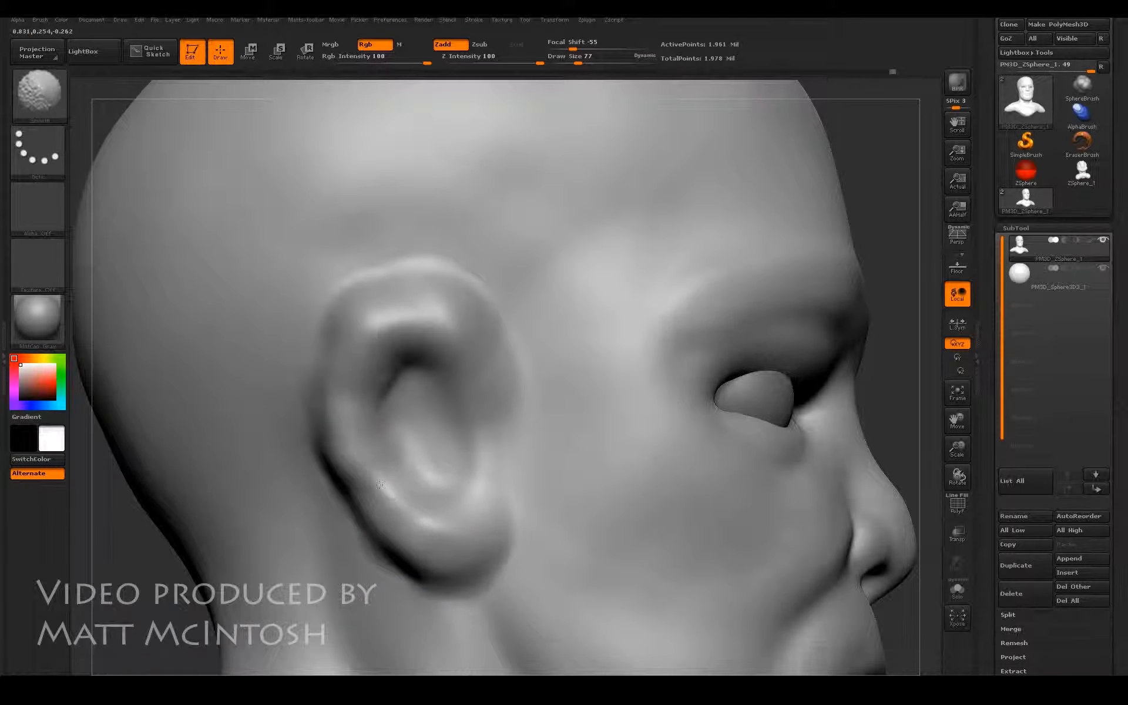
Step: Carve the crease behind the ear from the lobe up over the top with the Dam Standard brush, ending at draw size 101
{"action": "left_click_drag", "start_coordinate": [911, 346], "coordinate": [945, 345]}
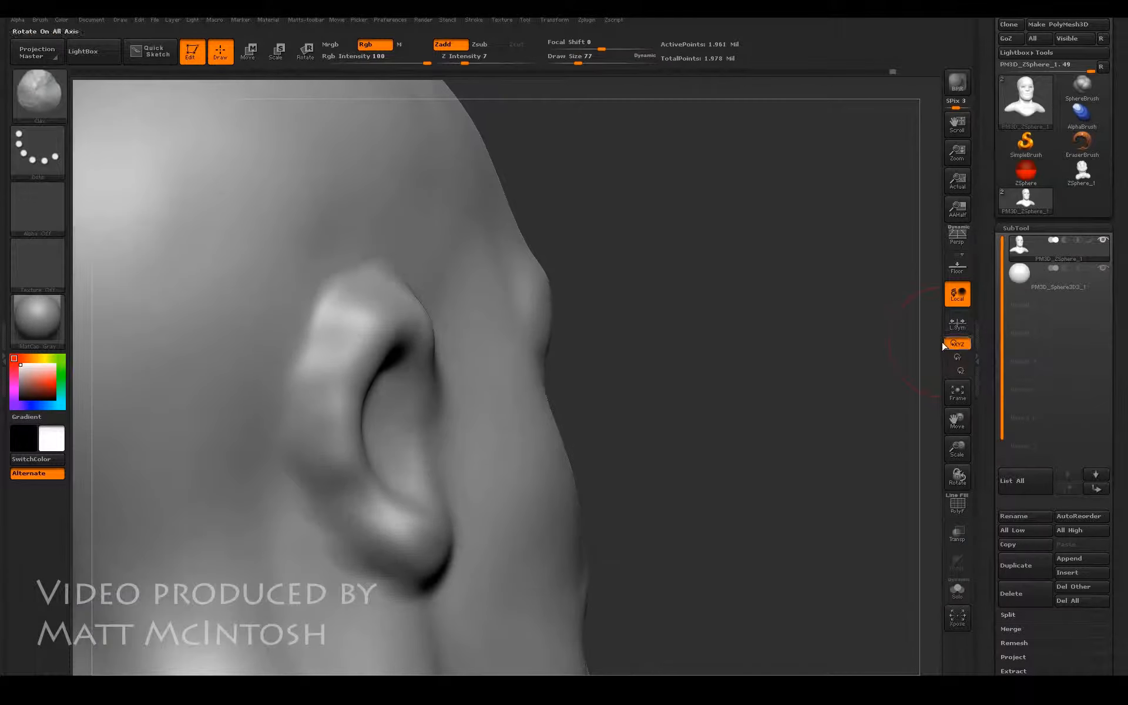
{"action": "key", "text": "2"}
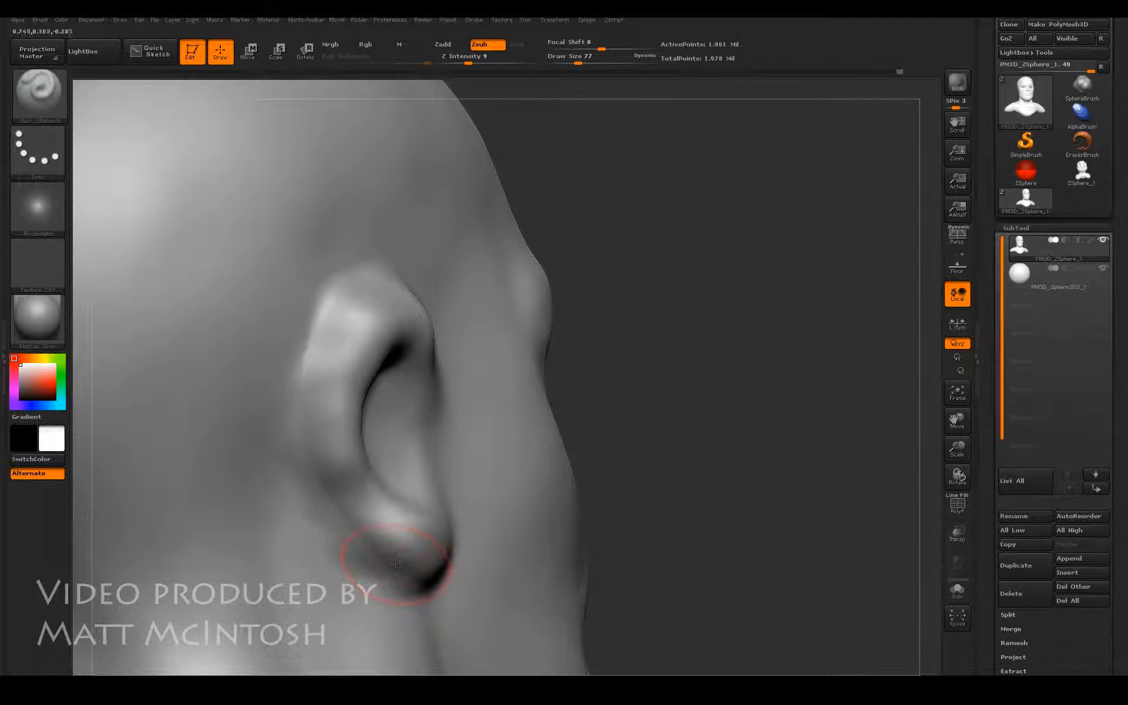
{"action": "mouse_move", "coordinate": [402, 579]}
{"action": "left_mouse_down"}
{"action": "mouse_move", "coordinate": [341, 520]}
{"action": "mouse_move", "coordinate": [343, 533]}
{"action": "left_mouse_up"}
{"action": "mouse_move", "coordinate": [306, 427]}
{"action": "left_mouse_down"}
{"action": "mouse_move", "coordinate": [321, 312]}
{"action": "mouse_move", "coordinate": [374, 279]}
{"action": "left_mouse_up"}
{"action": "left_click_drag", "start_coordinate": [698, 259], "coordinate": [605, 302]}
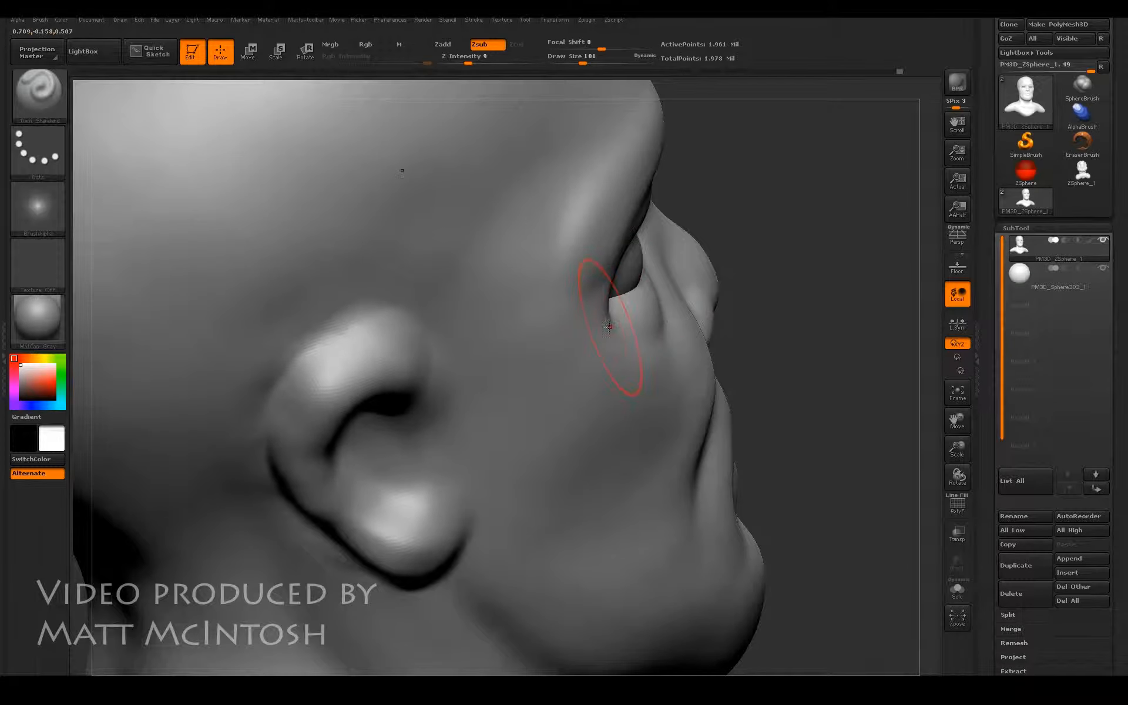
{"action": "mouse_move", "coordinate": [362, 330]}
{"action": "left_mouse_down"}
{"action": "mouse_move", "coordinate": [274, 379]}
{"action": "mouse_move", "coordinate": [321, 349]}
{"action": "left_mouse_up"}
{"action": "mouse_move", "coordinate": [400, 322]}
{"action": "left_mouse_down"}
{"action": "mouse_move", "coordinate": [330, 346]}
{"action": "mouse_move", "coordinate": [388, 332]}
{"action": "left_mouse_up"}
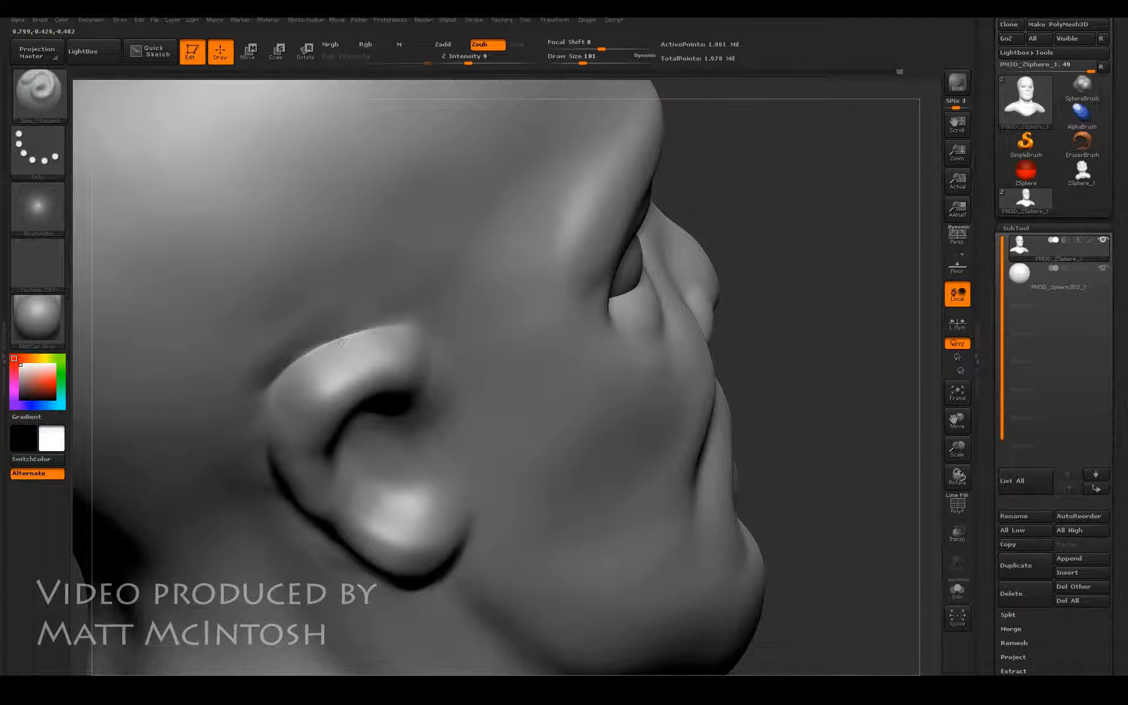
{"action": "mouse_move", "coordinate": [259, 447]}
{"action": "left_mouse_down"}
{"action": "mouse_move", "coordinate": [281, 499]}
{"action": "mouse_move", "coordinate": [322, 528]}
{"action": "left_mouse_up"}
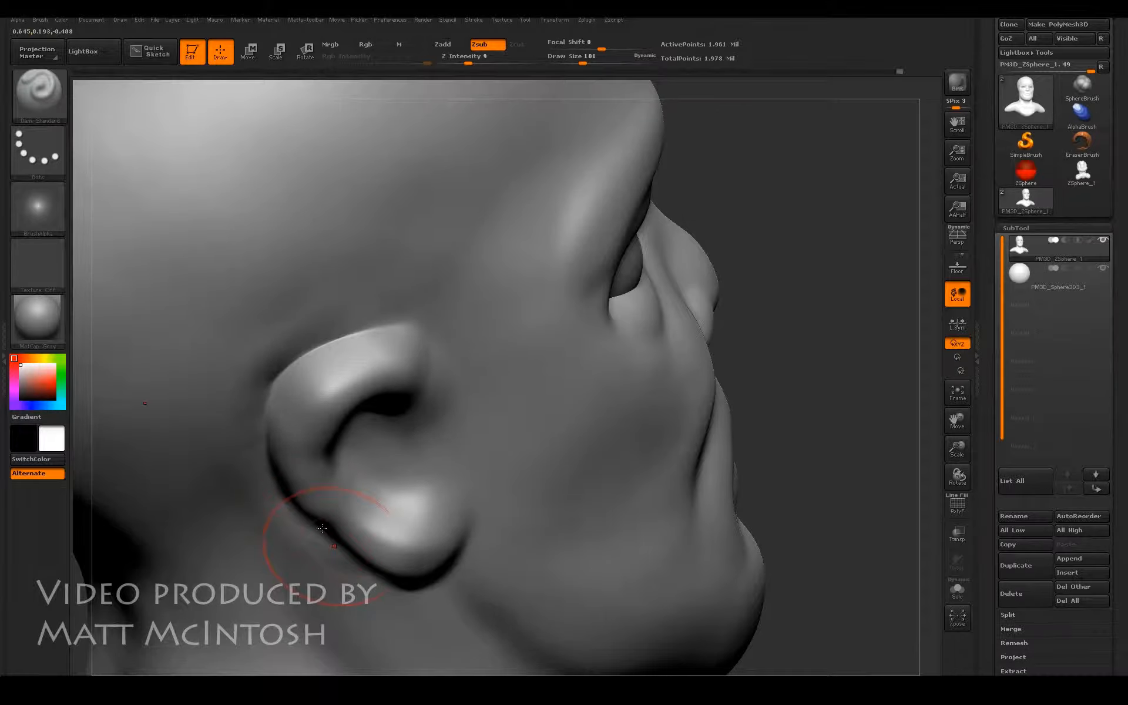
Step: Pull the ear outward from the side of the head with the Move brush, enlarging it to draw size 253
{"action": "left_click_drag", "start_coordinate": [803, 334], "coordinate": [591, 433]}
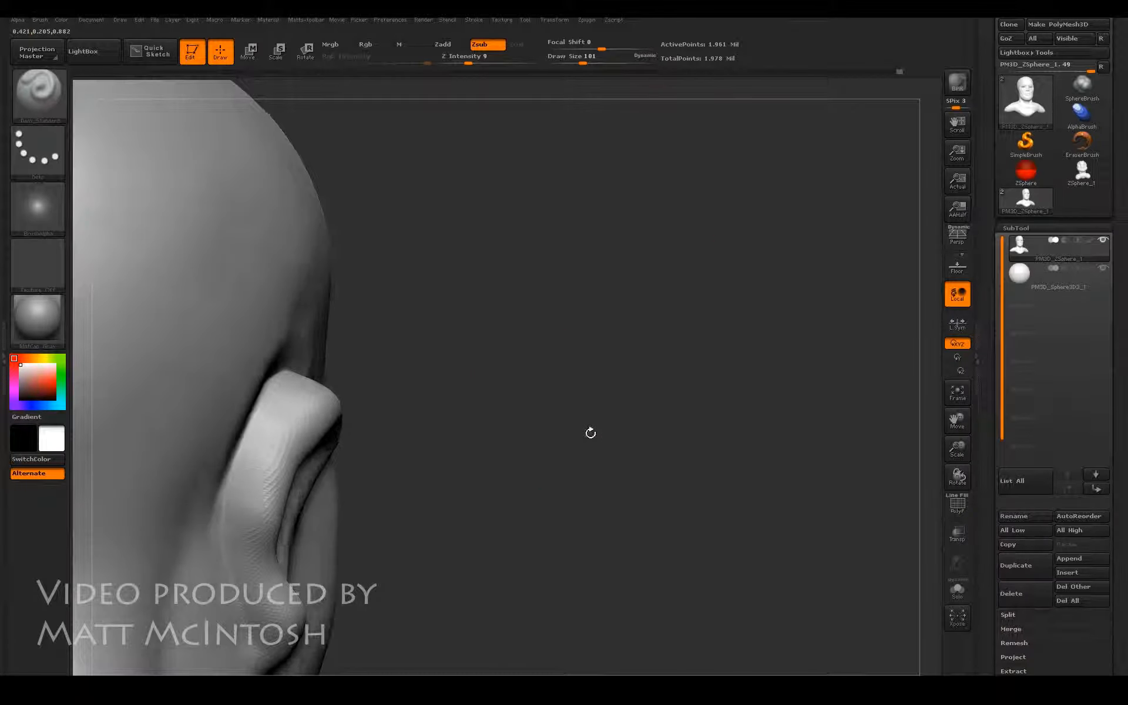
{"action": "key", "text": "b"}
{"action": "key", "text": "m"}
{"action": "key", "text": "v"}
{"action": "key", "text": "bracketright"}
{"action": "key", "text": "bracketright"}
{"action": "key", "text": "bracketright"}
{"action": "key", "text": "bracketright"}
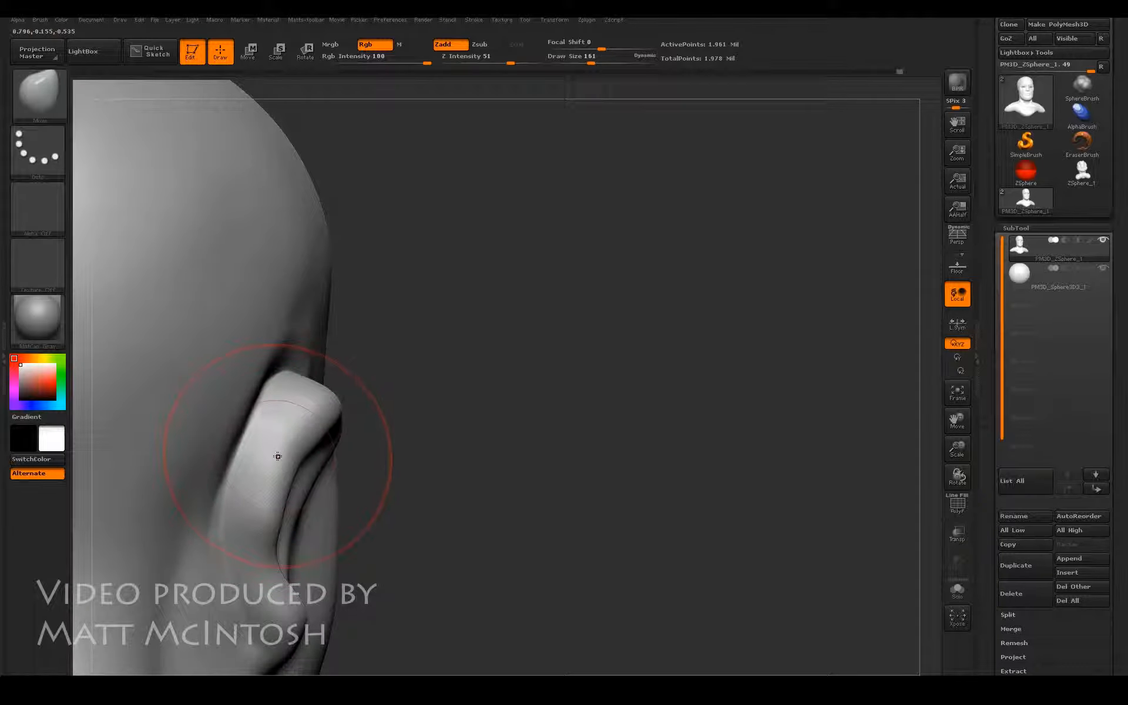
{"action": "key", "text": "bracketright"}
{"action": "left_click_drag", "start_coordinate": [244, 454], "coordinate": [285, 462]}
{"action": "mouse_move", "coordinate": [257, 548]}
{"action": "left_mouse_down"}
{"action": "mouse_move", "coordinate": [279, 553]}
{"action": "mouse_move", "coordinate": [279, 533]}
{"action": "mouse_move", "coordinate": [290, 558]}
{"action": "left_mouse_up"}
{"action": "left_click_drag", "start_coordinate": [623, 529], "coordinate": [368, 515]}
{"action": "mouse_move", "coordinate": [192, 557]}
{"action": "left_mouse_down", "text": "shift"}
{"action": "mouse_move", "coordinate": [235, 540]}
{"action": "mouse_move", "coordinate": [187, 522]}
{"action": "left_mouse_up", "text": "shift"}
{"action": "left_click_drag", "start_coordinate": [233, 406], "coordinate": [246, 410]}
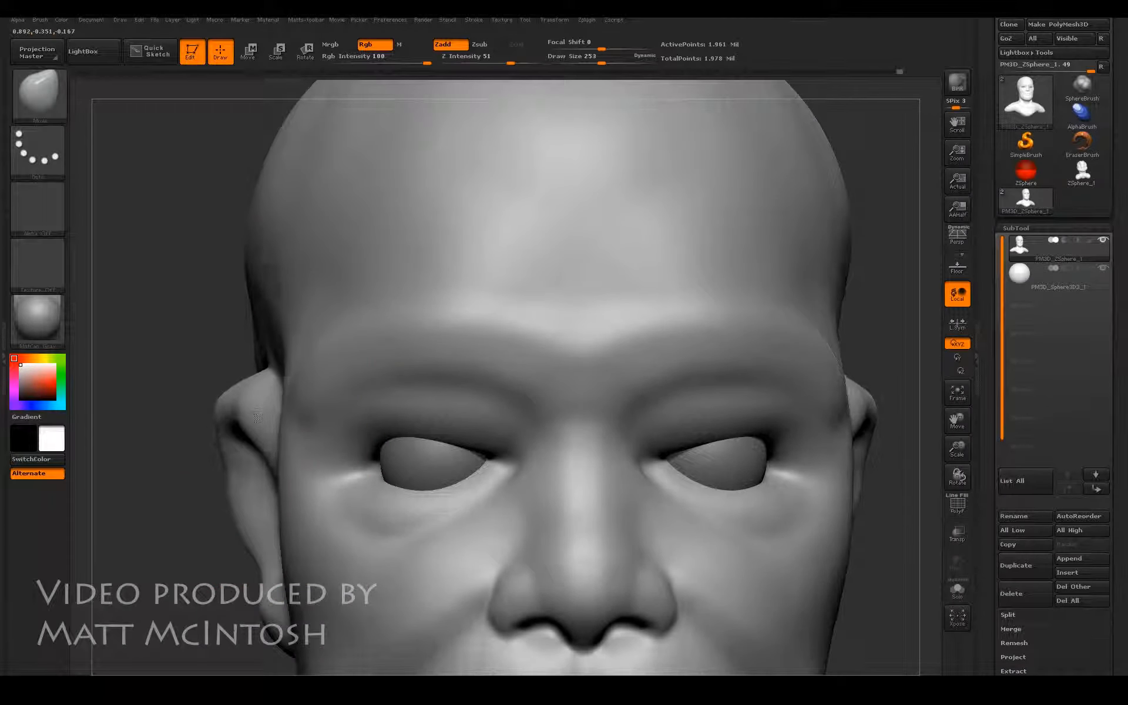
Step: Refine the ear's upper rim and its front junction with the head using the Move brush at draw size 101
{"action": "left_click_drag", "start_coordinate": [167, 404], "coordinate": [195, 407]}
{"action": "key", "text": "["}
{"action": "key", "text": "["}
{"action": "key", "text": "["}
{"action": "key", "text": "["}
{"action": "key", "text": "["}
{"action": "key", "text": "["}
{"action": "key", "text": "["}
{"action": "key", "text": "["}
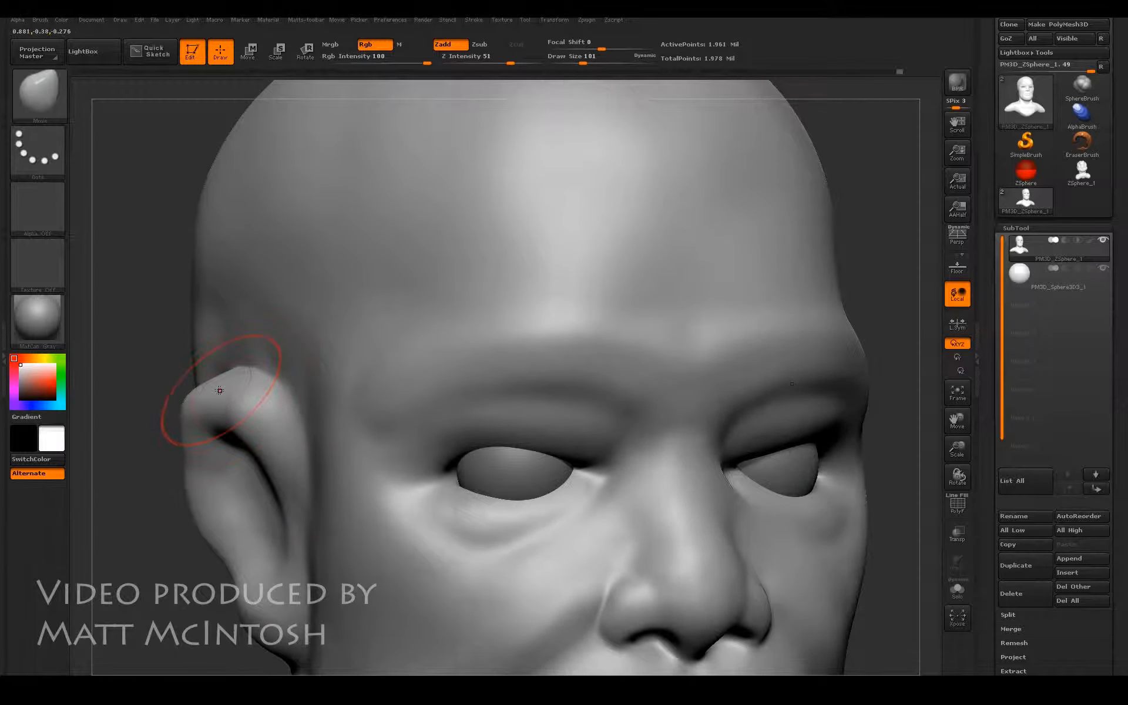
{"action": "mouse_move", "coordinate": [217, 410]}
{"action": "left_mouse_down"}
{"action": "mouse_move", "coordinate": [221, 428]}
{"action": "mouse_move", "coordinate": [208, 420]}
{"action": "left_mouse_up"}
{"action": "mouse_move", "coordinate": [157, 489]}
{"action": "left_mouse_down"}
{"action": "mouse_move", "coordinate": [244, 484]}
{"action": "mouse_move", "coordinate": [236, 448]}
{"action": "mouse_move", "coordinate": [274, 476]}
{"action": "mouse_move", "coordinate": [228, 447]}
{"action": "mouse_move", "coordinate": [187, 453]}
{"action": "left_mouse_up"}
{"action": "mouse_move", "coordinate": [222, 372]}
{"action": "left_mouse_down"}
{"action": "mouse_move", "coordinate": [223, 383]}
{"action": "mouse_move", "coordinate": [233, 372]}
{"action": "mouse_move", "coordinate": [253, 379]}
{"action": "left_mouse_up"}
{"action": "mouse_move", "coordinate": [186, 373]}
{"action": "left_mouse_down"}
{"action": "mouse_move", "coordinate": [185, 386]}
{"action": "mouse_move", "coordinate": [227, 390]}
{"action": "mouse_move", "coordinate": [206, 409]}
{"action": "mouse_move", "coordinate": [231, 400]}
{"action": "left_mouse_up"}
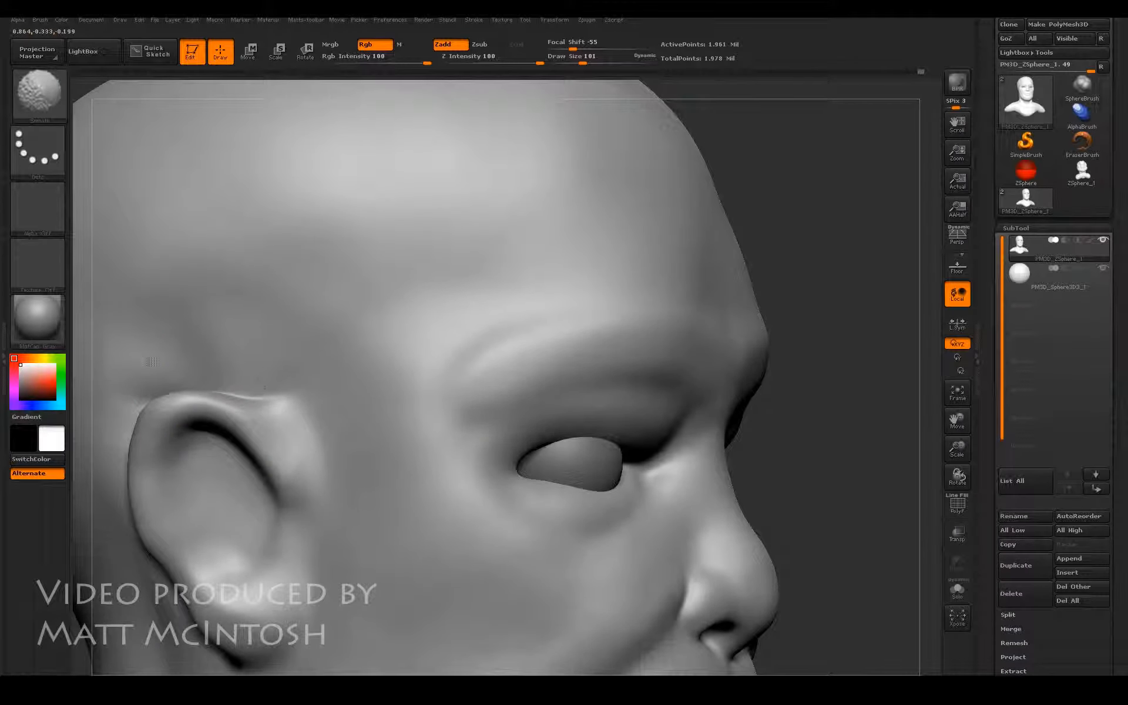
Step: Adjust the curve and thickness of the ear's top rim from several angles with the Move brush
{"action": "left_click_drag", "start_coordinate": [844, 262], "coordinate": [917, 282]}
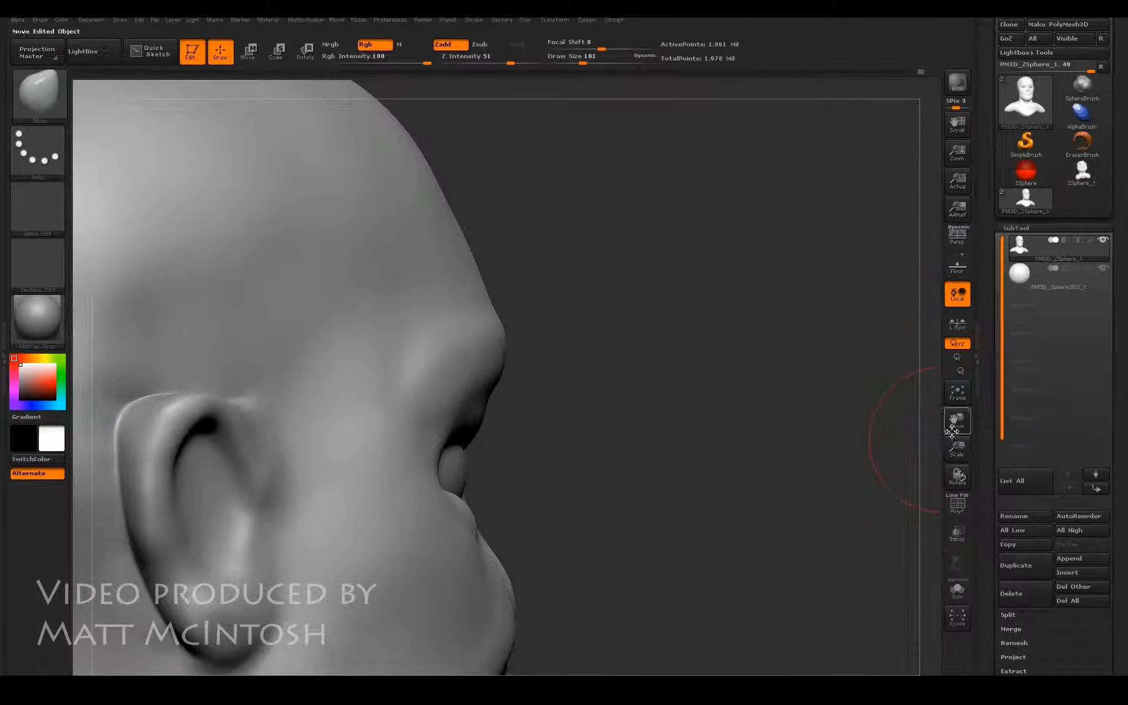
{"action": "left_click_drag", "start_coordinate": [953, 428], "coordinate": [1057, 383]}
{"action": "mouse_move", "coordinate": [876, 329]}
{"action": "left_mouse_down"}
{"action": "mouse_move", "coordinate": [827, 360]}
{"action": "mouse_move", "coordinate": [775, 364]}
{"action": "left_mouse_up"}
{"action": "left_click_drag", "start_coordinate": [360, 346], "coordinate": [370, 353]}
{"action": "left_click_drag", "start_coordinate": [749, 330], "coordinate": [758, 291]}
{"action": "left_click_drag", "start_coordinate": [360, 333], "coordinate": [361, 358]}
{"action": "mouse_move", "coordinate": [667, 320]}
{"action": "left_mouse_down"}
{"action": "mouse_move", "coordinate": [676, 352]}
{"action": "mouse_move", "coordinate": [655, 378]}
{"action": "left_mouse_up"}
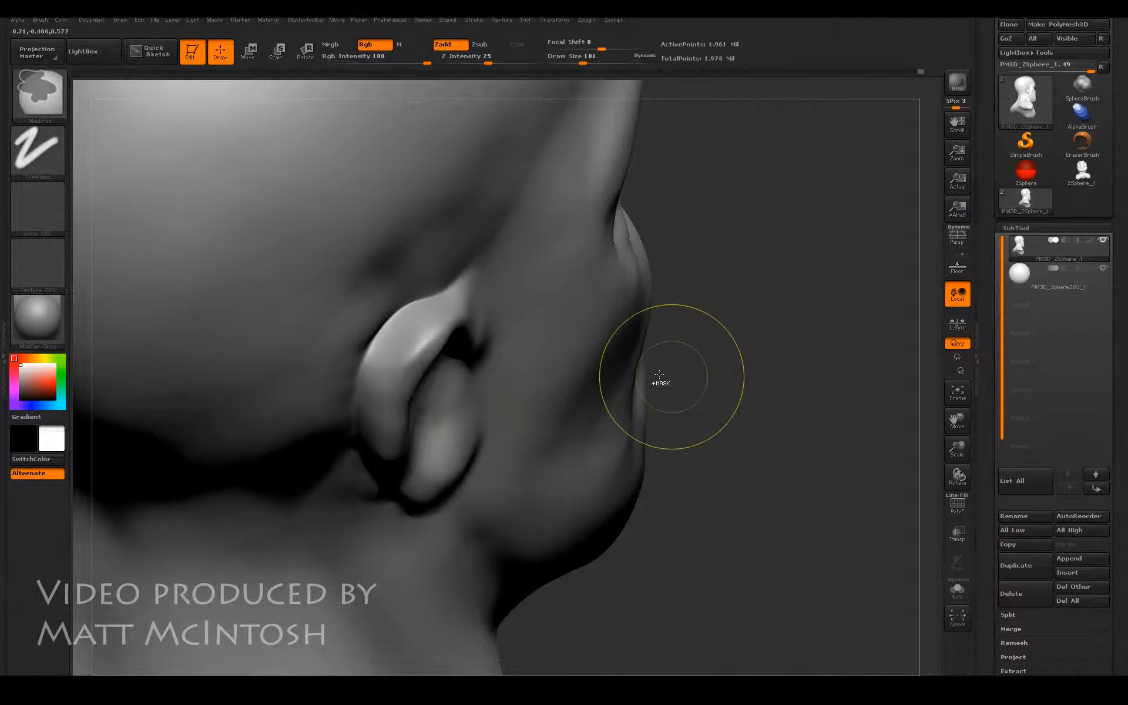
{"action": "left_click_drag", "start_coordinate": [358, 355], "coordinate": [403, 297]}
{"action": "left_click_drag", "start_coordinate": [738, 343], "coordinate": [743, 293]}
{"action": "mouse_move", "coordinate": [402, 338]}
{"action": "left_mouse_down"}
{"action": "mouse_move", "coordinate": [396, 324]}
{"action": "mouse_move", "coordinate": [439, 312]}
{"action": "left_mouse_up"}
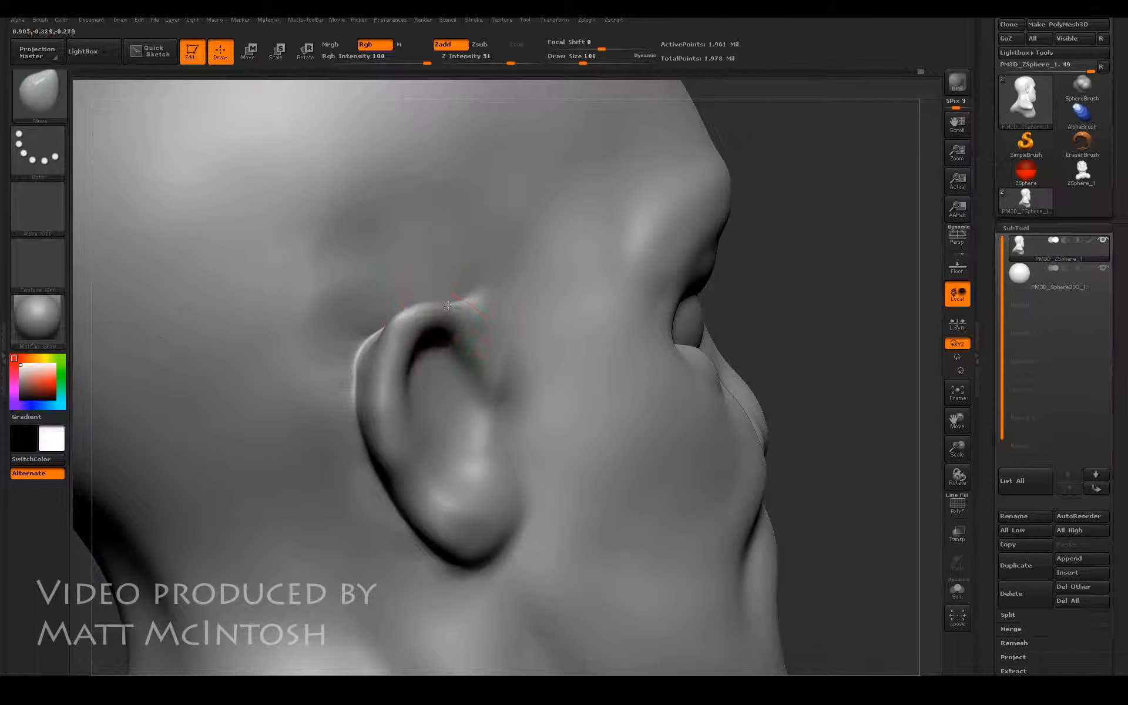
Step: Push the ear's back rim outward and taper its lower contour into the earlobe with the Move brush
{"action": "mouse_move", "coordinate": [382, 358]}
{"action": "left_mouse_down"}
{"action": "mouse_move", "coordinate": [368, 351]}
{"action": "mouse_move", "coordinate": [371, 390]}
{"action": "left_mouse_up"}
{"action": "left_click_drag", "start_coordinate": [388, 433], "coordinate": [375, 436]}
{"action": "mouse_move", "coordinate": [411, 518]}
{"action": "left_mouse_down"}
{"action": "mouse_move", "coordinate": [417, 508]}
{"action": "mouse_move", "coordinate": [382, 514]}
{"action": "mouse_move", "coordinate": [391, 519]}
{"action": "left_mouse_up"}
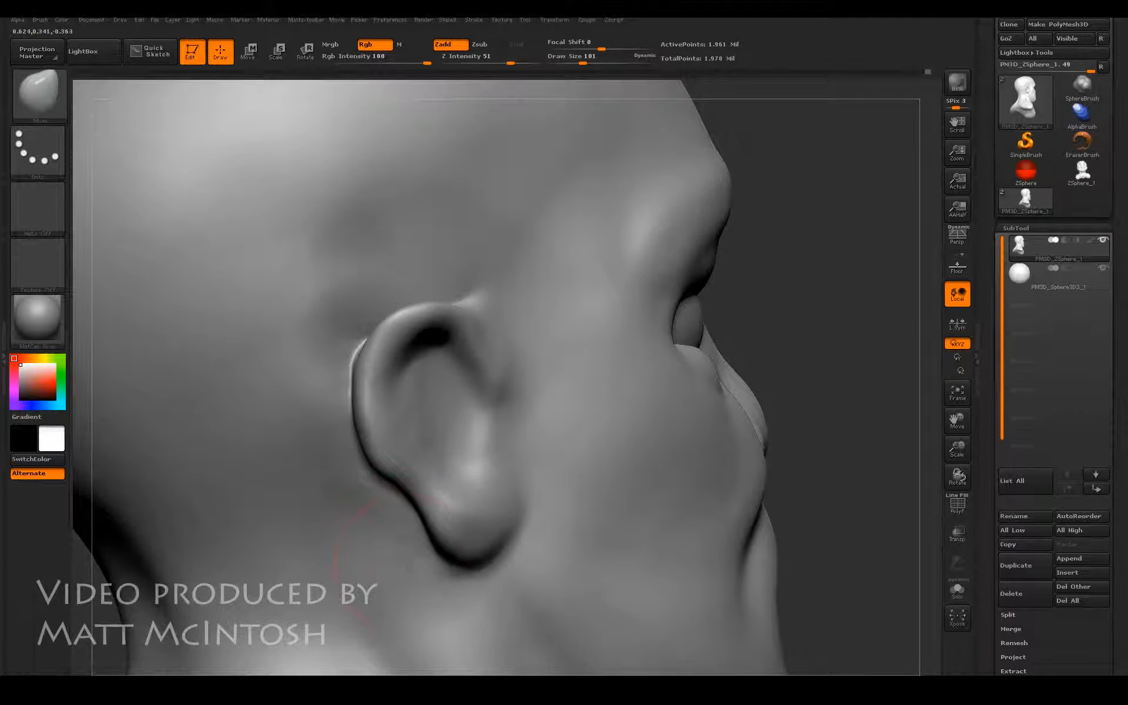
{"action": "mouse_move", "coordinate": [415, 563]}
{"action": "left_mouse_down"}
{"action": "mouse_move", "coordinate": [440, 558]}
{"action": "mouse_move", "coordinate": [357, 458]}
{"action": "left_mouse_up"}
Step: Smooth the back of the ear and pull the earlobe's lower edge down
{"action": "left_click_drag", "start_coordinate": [831, 320], "coordinate": [277, 428]}
{"action": "mouse_move", "coordinate": [350, 359]}
{"action": "left_mouse_down", "text": "shift"}
{"action": "mouse_move", "coordinate": [351, 399]}
{"action": "mouse_move", "coordinate": [317, 410]}
{"action": "left_mouse_up", "text": "shift"}
{"action": "key", "text": "shift"}
{"action": "left_click_drag", "start_coordinate": [595, 431], "coordinate": [652, 426]}
{"action": "left_click_drag", "start_coordinate": [437, 549], "coordinate": [436, 562]}
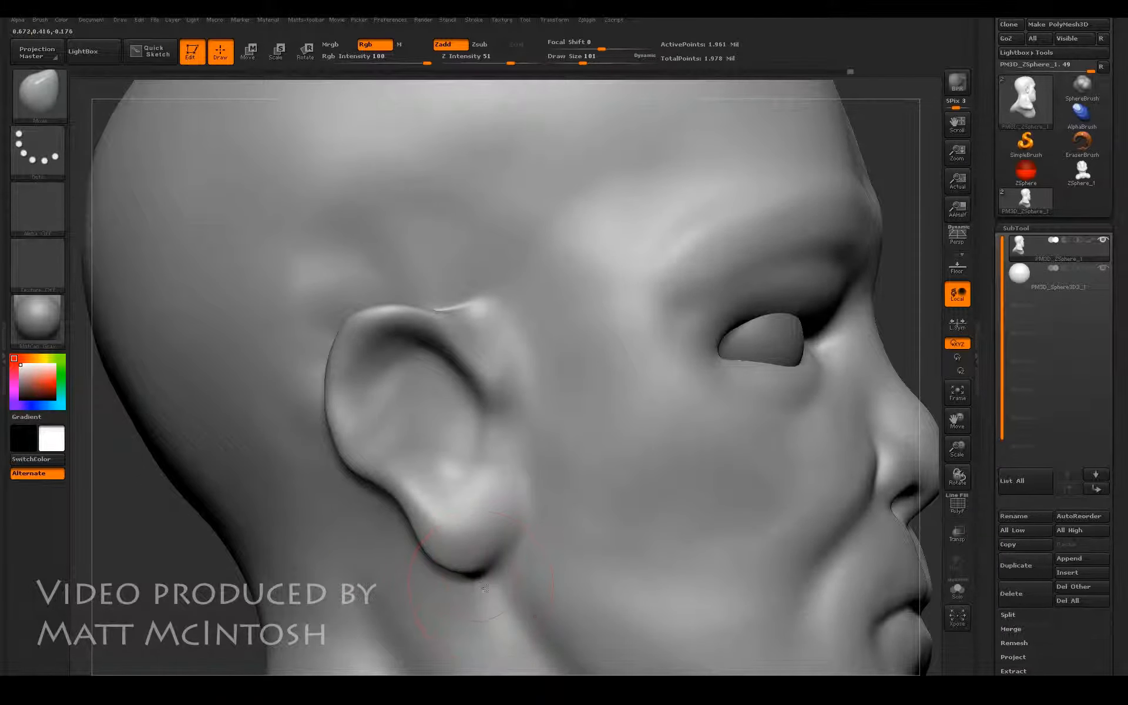
Step: Reposition and smooth the front edge of the ear where it joins the face with the Move brush
{"action": "left_click_drag", "start_coordinate": [520, 453], "coordinate": [509, 448]}
{"action": "mouse_move", "coordinate": [499, 360]}
{"action": "left_mouse_down", "text": "shift"}
{"action": "mouse_move", "coordinate": [489, 329]}
{"action": "mouse_move", "coordinate": [475, 349]}
{"action": "left_mouse_up", "text": "shift"}
{"action": "left_click_drag", "start_coordinate": [162, 456], "coordinate": [73, 457]}
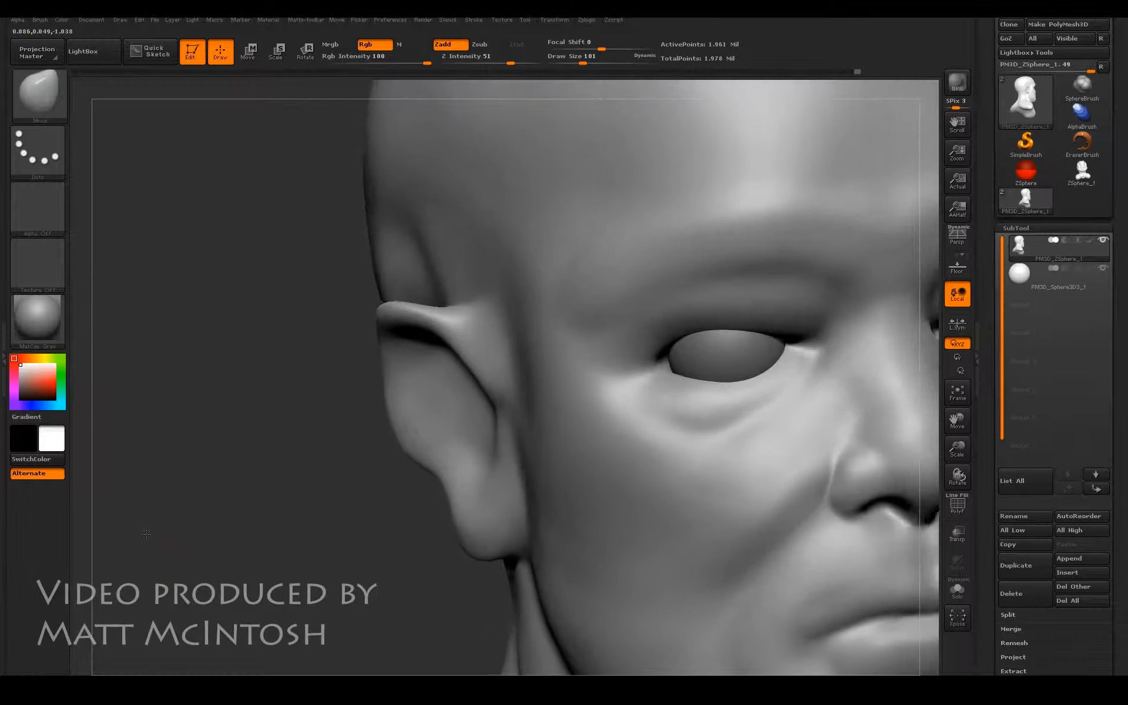
{"action": "left_click_drag", "start_coordinate": [490, 312], "coordinate": [493, 342]}
{"action": "left_click_drag", "start_coordinate": [280, 388], "coordinate": [286, 370]}
{"action": "left_click_drag", "start_coordinate": [187, 432], "coordinate": [299, 385]}
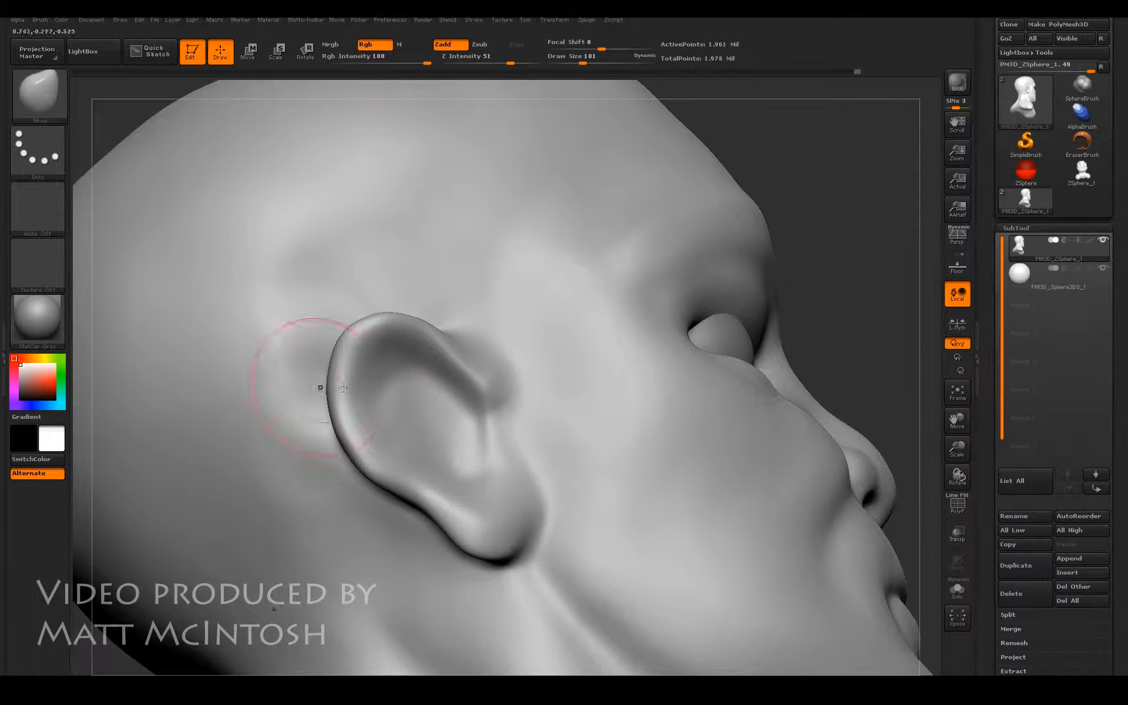
Step: Build up the front of the upper rim and carve the groove beneath it with the Clay brush at draw size 57
{"action": "key", "text": "b"}
{"action": "key", "text": "c"}
{"action": "key", "text": "l"}
{"action": "key", "text": "["}
{"action": "key", "text": "["}
{"action": "key", "text": "["}
{"action": "left_click_drag", "start_coordinate": [418, 340], "coordinate": [475, 376]}
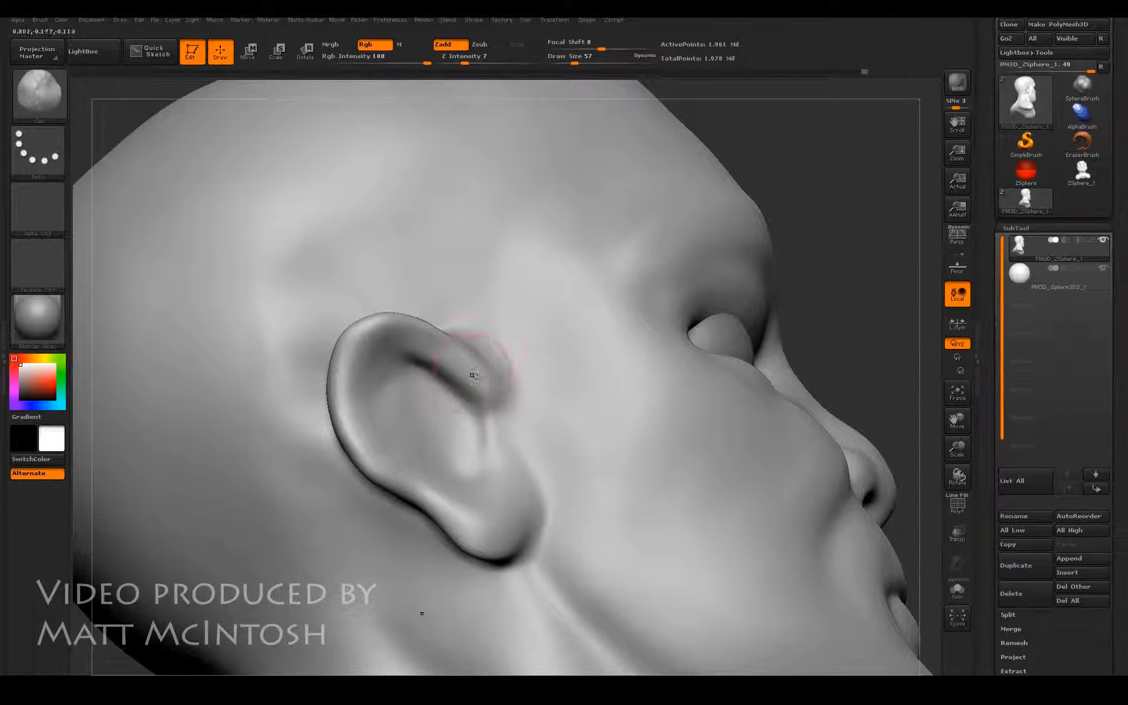
{"action": "mouse_move", "coordinate": [422, 348]}
{"action": "left_mouse_down", "text": "alt"}
{"action": "mouse_move", "coordinate": [392, 343]}
{"action": "mouse_move", "coordinate": [377, 377]}
{"action": "mouse_move", "coordinate": [411, 373]}
{"action": "mouse_move", "coordinate": [454, 391]}
{"action": "mouse_move", "coordinate": [395, 417]}
{"action": "mouse_move", "coordinate": [361, 411]}
{"action": "mouse_move", "coordinate": [382, 356]}
{"action": "left_mouse_up", "text": "alt"}
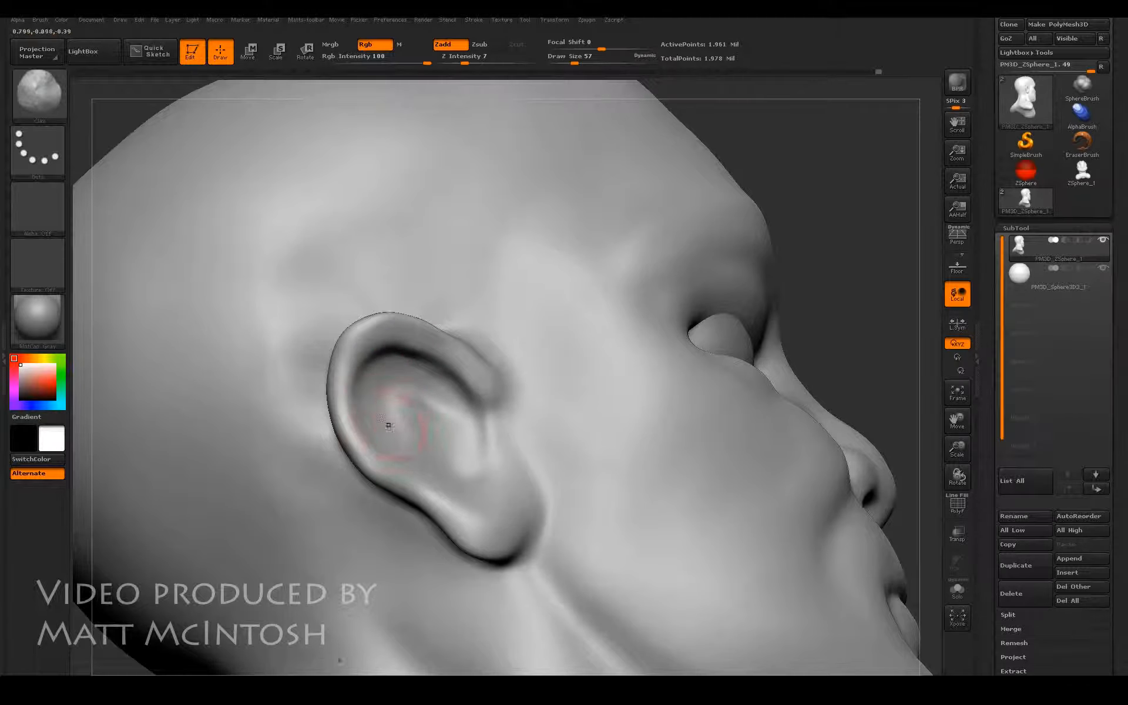
Step: Model the inner bowl of the ear by adding and carving away clay toward the ear canal
{"action": "mouse_move", "coordinate": [381, 410]}
{"action": "left_mouse_down"}
{"action": "mouse_move", "coordinate": [432, 422]}
{"action": "mouse_move", "coordinate": [395, 410]}
{"action": "left_mouse_up"}
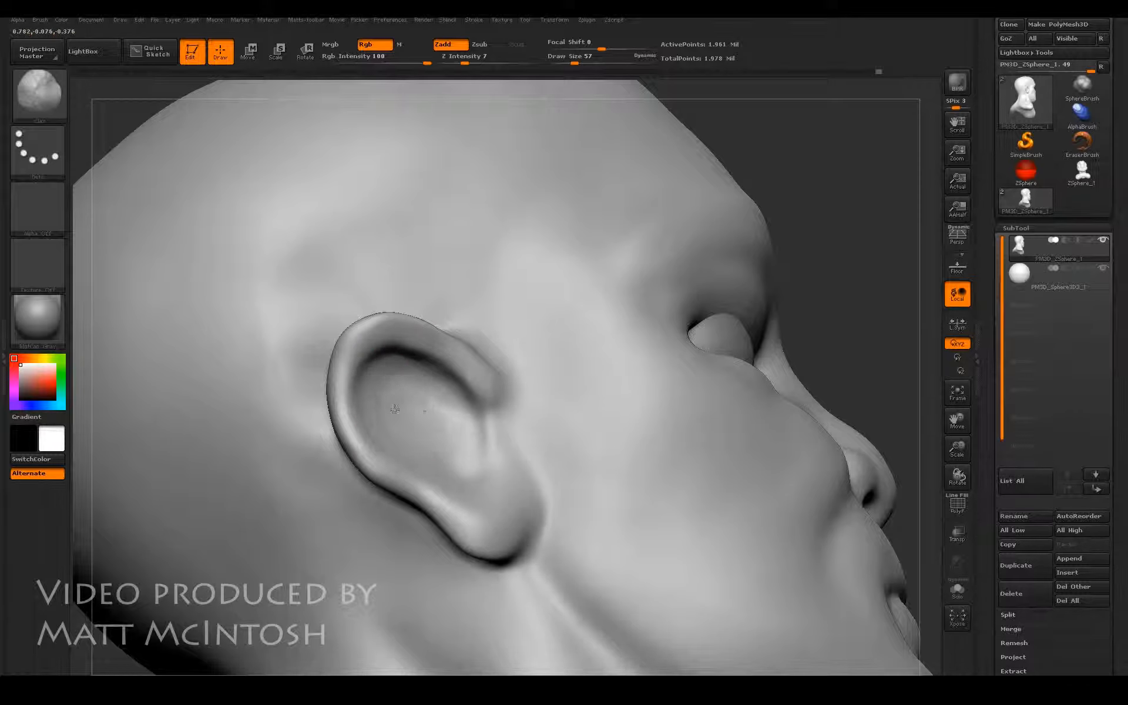
{"action": "left_click_drag", "start_coordinate": [475, 454], "coordinate": [469, 407], "text": "alt"}
{"action": "left_click_drag", "start_coordinate": [431, 442], "coordinate": [461, 406]}
Step: Form a rounded tragus at the front of the ear with the Clay brush and smooth the surrounding forms and upper rim
{"action": "left_click_drag", "start_coordinate": [831, 285], "coordinate": [738, 353]}
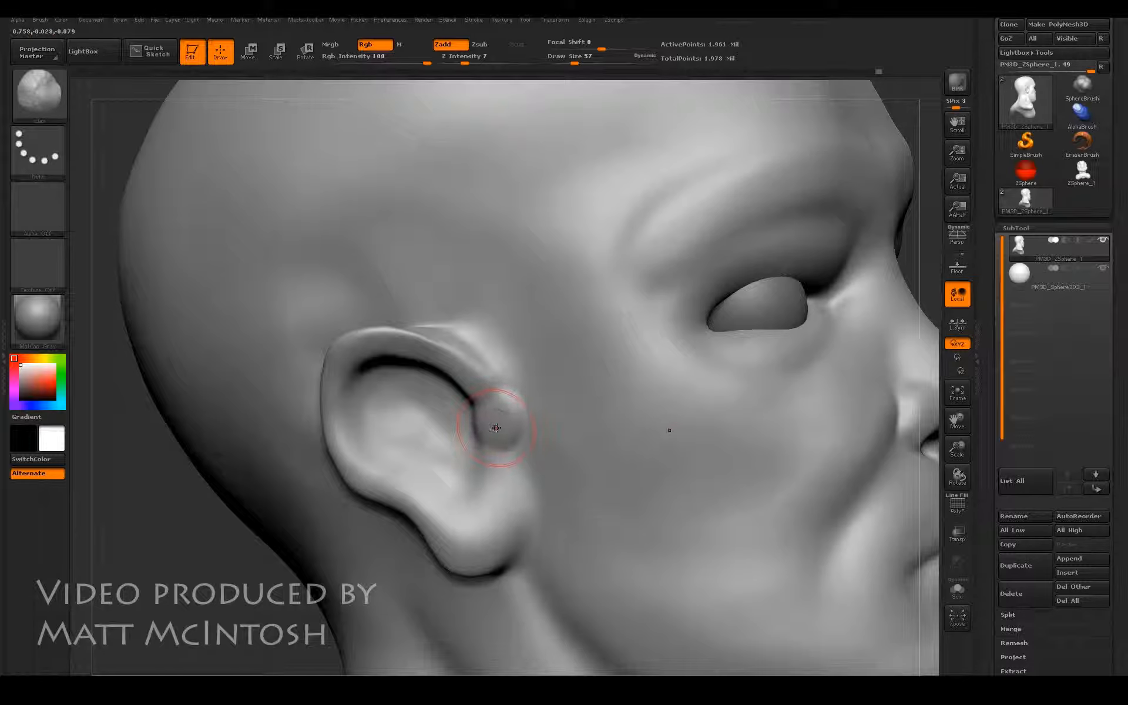
{"action": "mouse_move", "coordinate": [499, 423]}
{"action": "left_mouse_down"}
{"action": "mouse_move", "coordinate": [499, 450]}
{"action": "mouse_move", "coordinate": [493, 433]}
{"action": "mouse_move", "coordinate": [515, 434]}
{"action": "left_mouse_up"}
{"action": "key", "text": "b"}
{"action": "key", "text": "m"}
{"action": "key", "text": "v"}
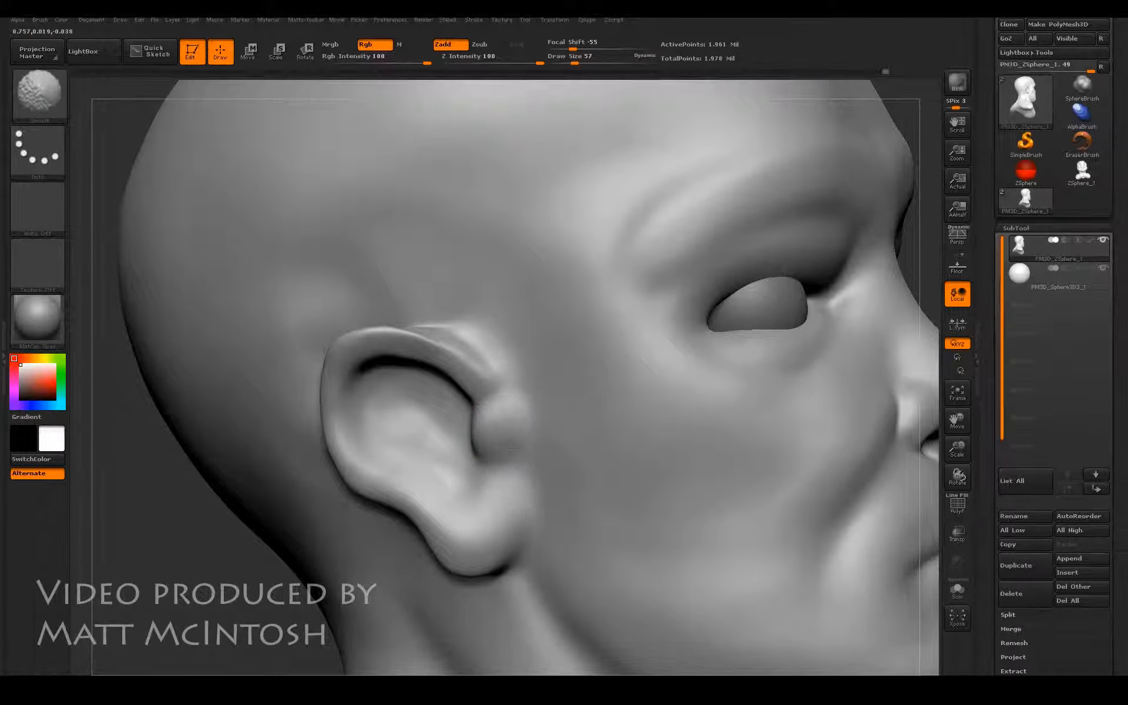
{"action": "left_click_drag", "start_coordinate": [389, 335], "coordinate": [367, 335], "text": "shift"}
Step: Inflate the front end of the helix just above the tragus with the Inflat brush, reducing the draw size to 45
{"action": "left_click_drag", "start_coordinate": [165, 503], "coordinate": [199, 547]}
{"action": "key", "text": "b"}
{"action": "key", "text": "i"}
{"action": "key", "text": "n"}
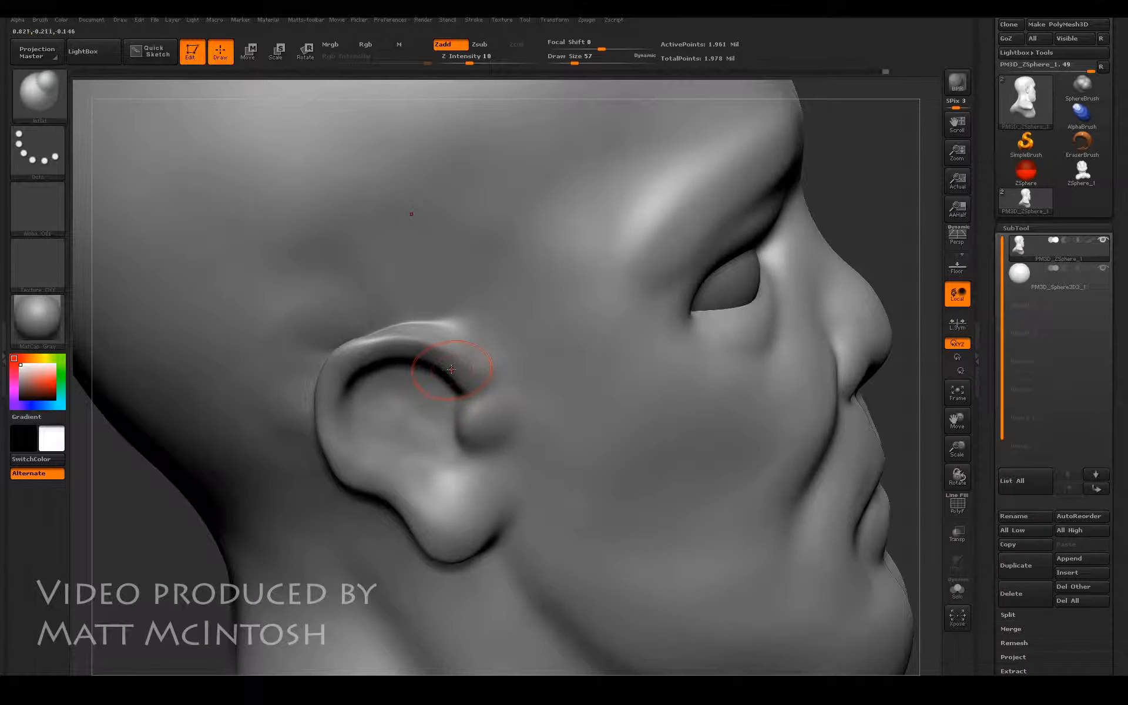
{"action": "mouse_move", "coordinate": [474, 372]}
{"action": "left_mouse_down"}
{"action": "mouse_move", "coordinate": [406, 345]}
{"action": "mouse_move", "coordinate": [347, 348]}
{"action": "mouse_move", "coordinate": [444, 356]}
{"action": "mouse_move", "coordinate": [469, 374]}
{"action": "left_mouse_up"}
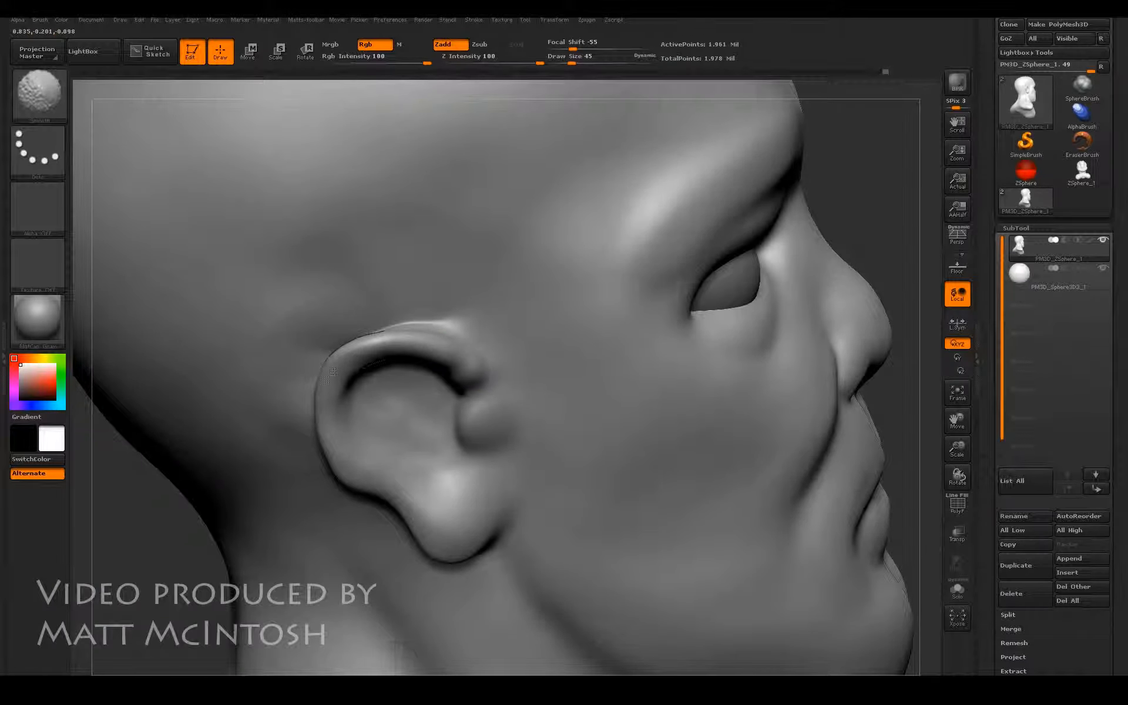
Step: Raise the curved antihelix ridge inside the ear with the Inflat brush and refine it with the Clay brush at draw size 37
{"action": "left_click_drag", "start_coordinate": [879, 220], "coordinate": [804, 239]}
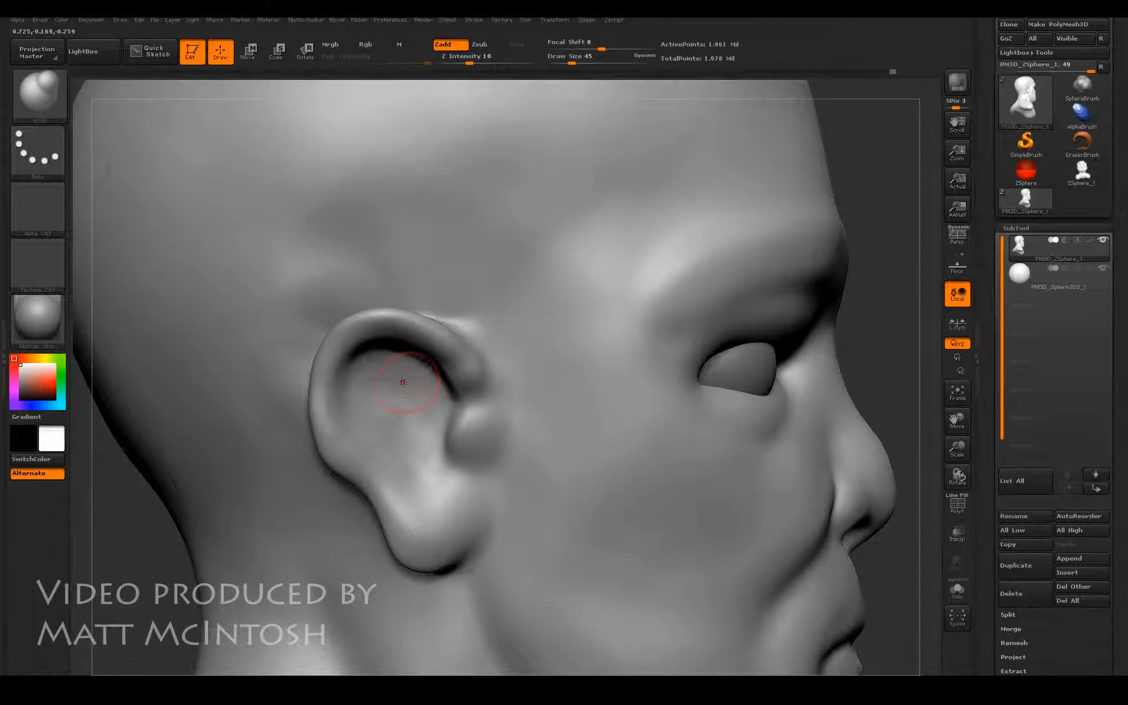
{"action": "mouse_move", "coordinate": [371, 401]}
{"action": "left_mouse_down"}
{"action": "mouse_move", "coordinate": [383, 390]}
{"action": "mouse_move", "coordinate": [386, 458]}
{"action": "mouse_move", "coordinate": [416, 462]}
{"action": "mouse_move", "coordinate": [400, 461]}
{"action": "mouse_move", "coordinate": [391, 427]}
{"action": "mouse_move", "coordinate": [424, 473]}
{"action": "mouse_move", "coordinate": [377, 447]}
{"action": "mouse_move", "coordinate": [424, 467]}
{"action": "mouse_move", "coordinate": [410, 465]}
{"action": "left_mouse_up"}
{"action": "key", "text": "b"}
{"action": "key", "text": "c"}
{"action": "key", "text": "l"}
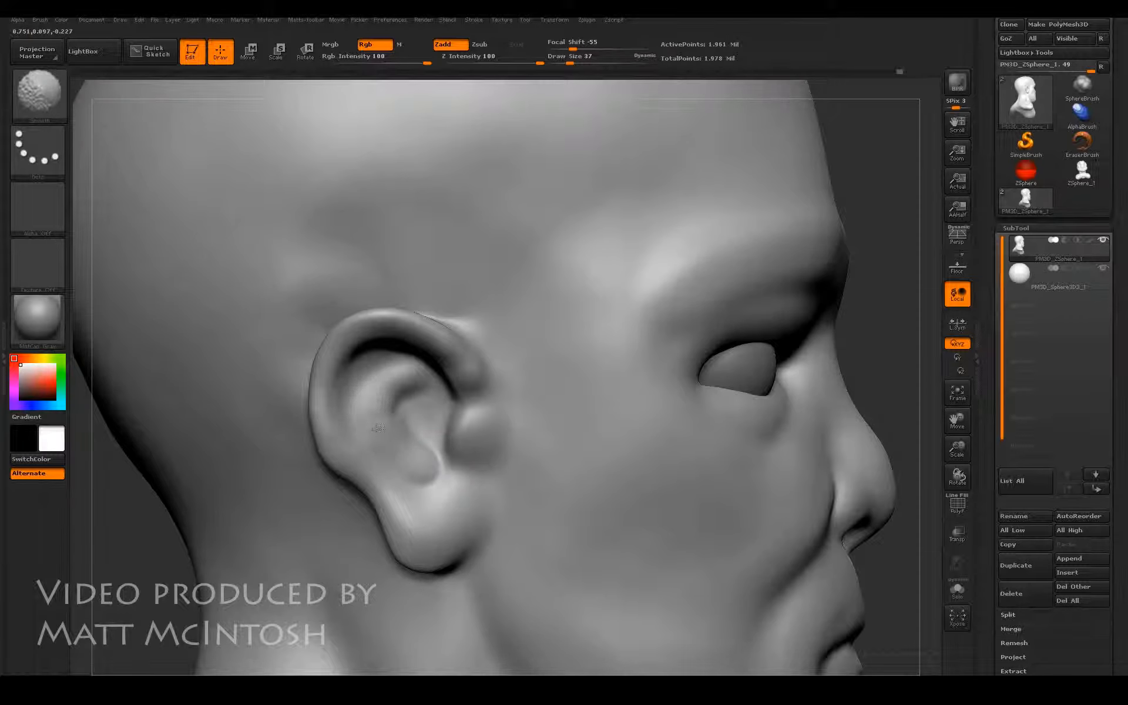
Step: Carve the fold in the upper inner ear with the Dam Standard brush at draw size 37
{"action": "key", "text": "b"}
{"action": "key", "text": "d"}
{"action": "key", "text": "s"}
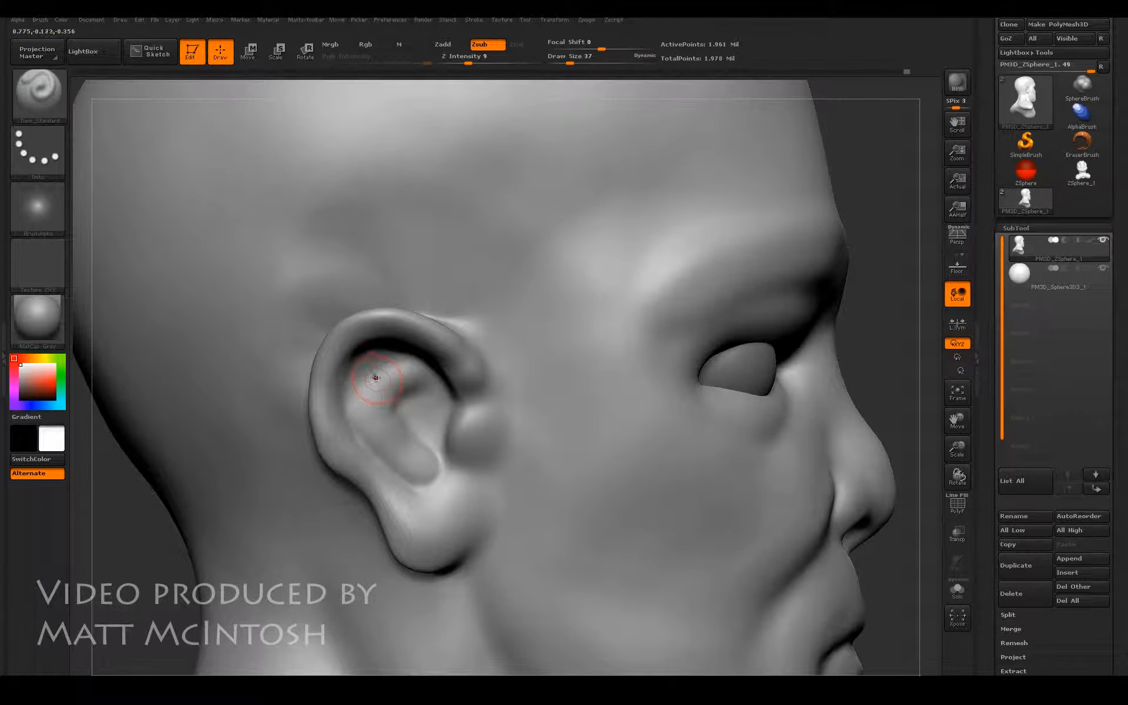
Step: Build up the upper antihelix branches with the Clay brush at draw size 37, and smooth and shape the concha
{"action": "key", "text": "b"}
{"action": "key", "text": "c"}
{"action": "key", "text": "l"}
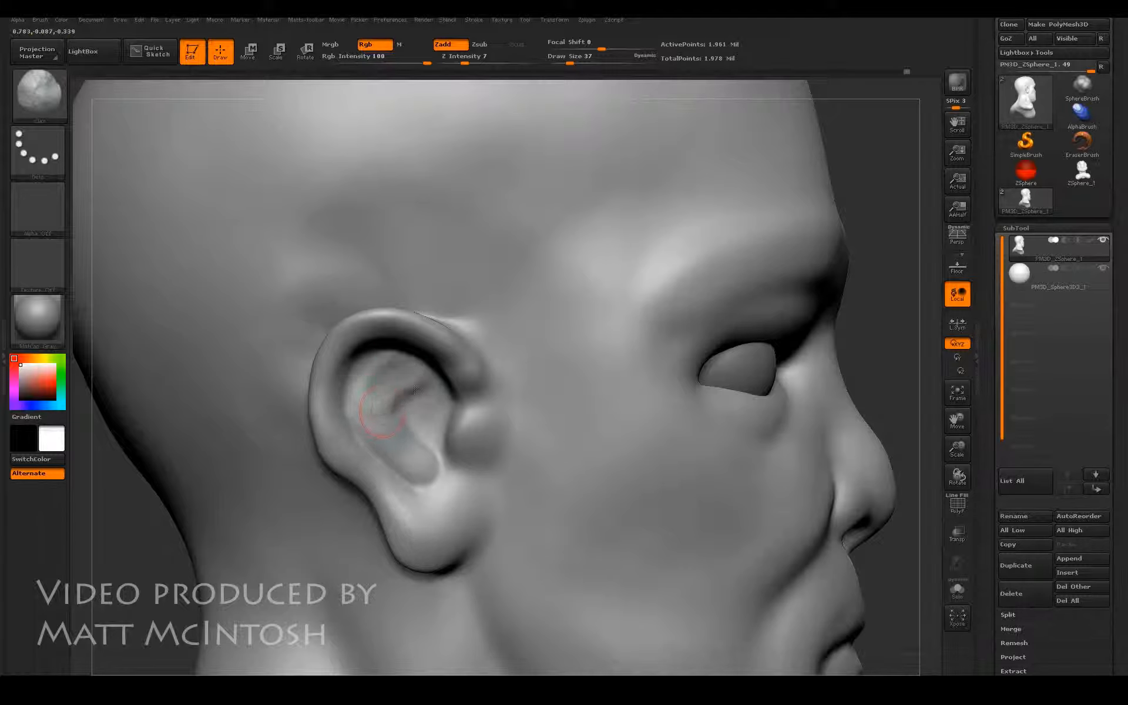
{"action": "left_click_drag", "start_coordinate": [389, 417], "coordinate": [408, 395]}
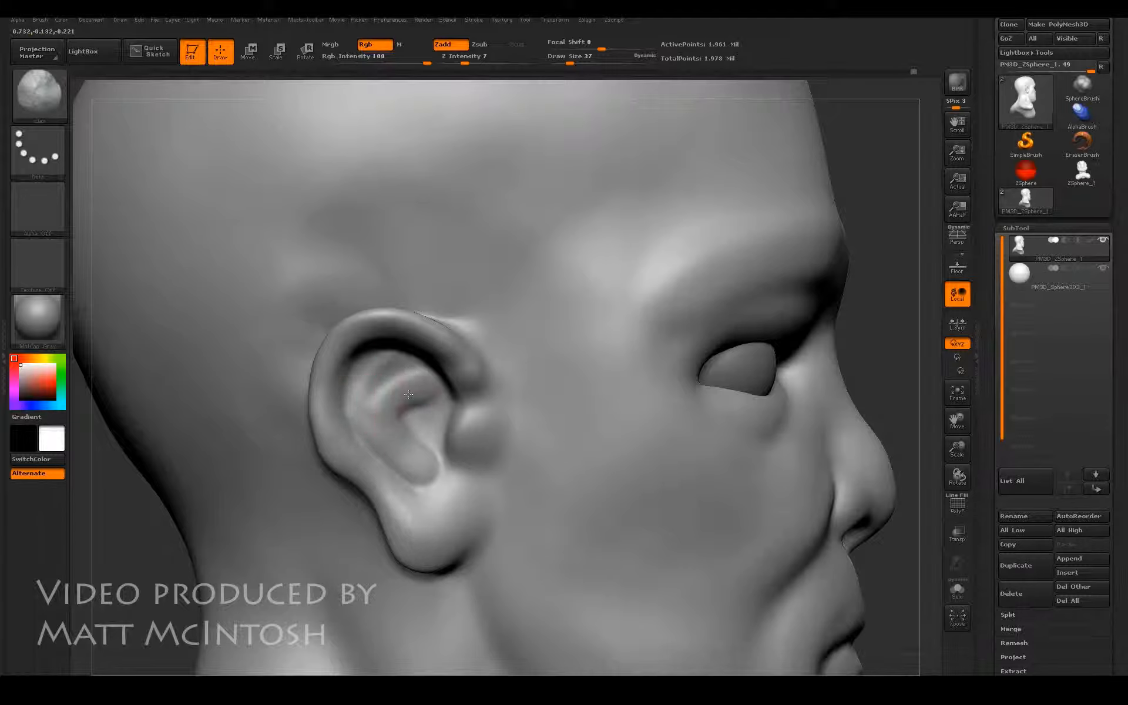
{"action": "mouse_move", "coordinate": [409, 439]}
{"action": "left_mouse_down", "text": "shift"}
{"action": "mouse_move", "coordinate": [409, 423]}
{"action": "mouse_move", "coordinate": [433, 442]}
{"action": "mouse_move", "coordinate": [422, 443]}
{"action": "left_mouse_up", "text": "shift"}
{"action": "left_click_drag", "start_coordinate": [423, 446], "coordinate": [424, 445]}
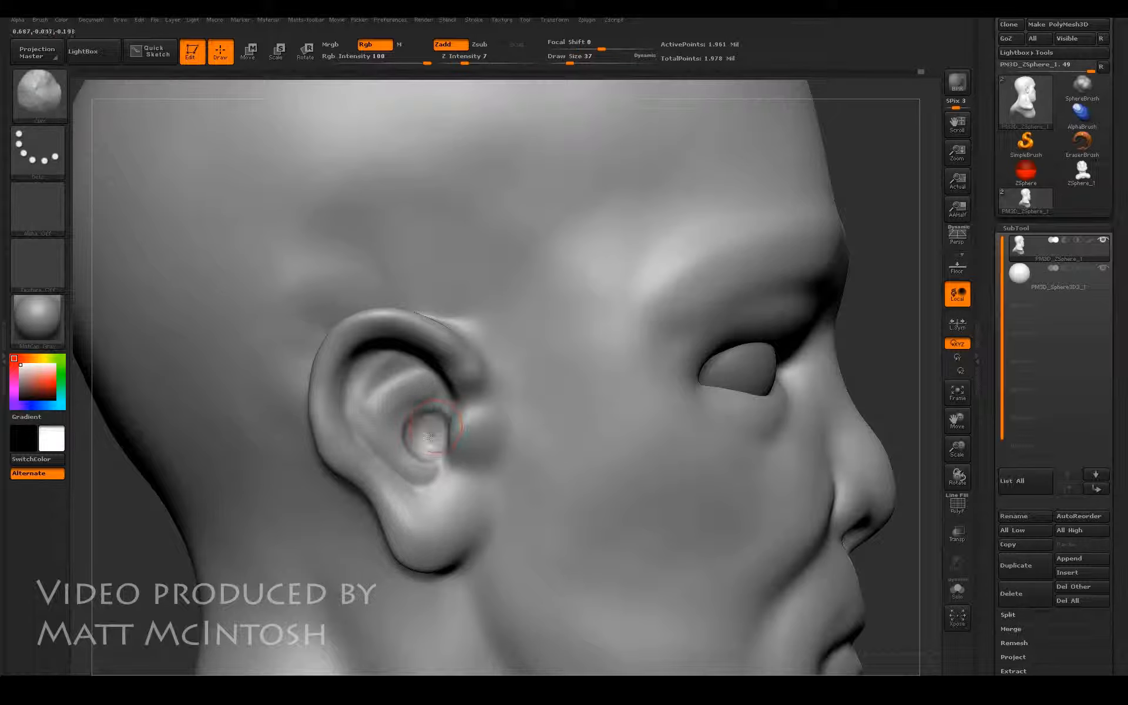
Step: Build up and smooth the concha with the Clay brush, and pull the tragus back over it with the Move brush at draw size 49
{"action": "mouse_move", "coordinate": [433, 441]}
{"action": "left_mouse_down"}
{"action": "mouse_move", "coordinate": [423, 454]}
{"action": "mouse_move", "coordinate": [370, 389]}
{"action": "mouse_move", "coordinate": [353, 409]}
{"action": "left_mouse_up"}
{"action": "key", "text": "b"}
{"action": "key", "text": "m"}
{"action": "key", "text": "v"}
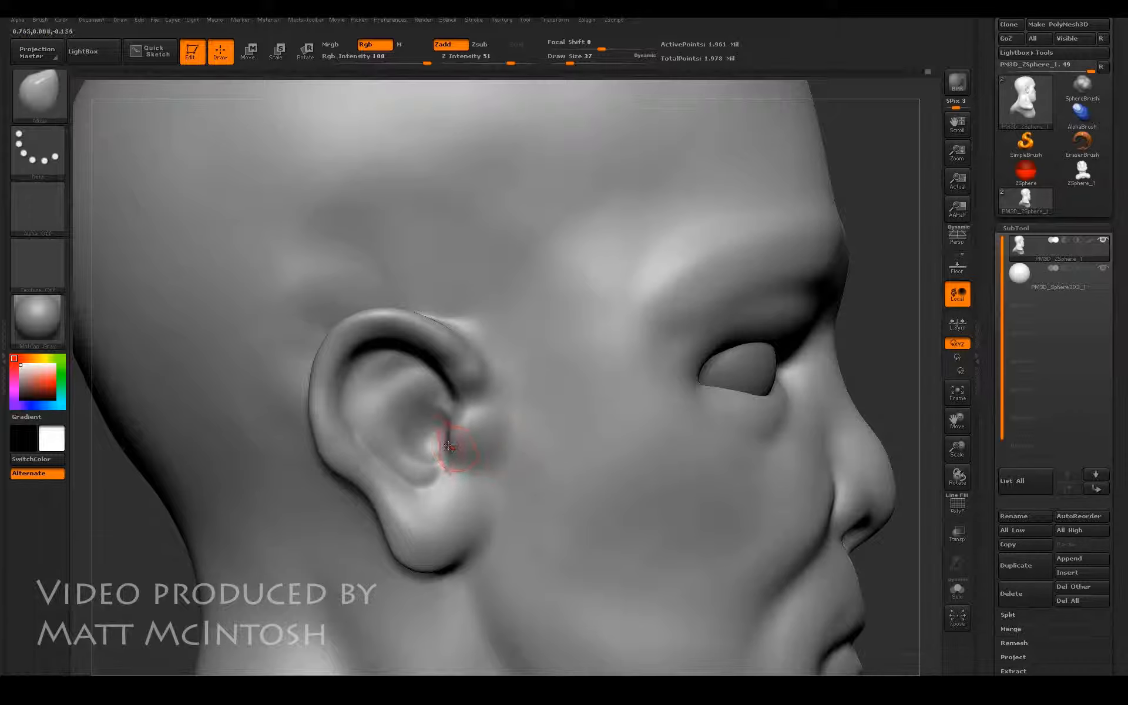
{"action": "key", "text": "bracketright"}
{"action": "left_click_drag", "start_coordinate": [458, 440], "coordinate": [436, 437]}
{"action": "key", "text": "b"}
{"action": "key", "text": "c"}
{"action": "key", "text": "l"}
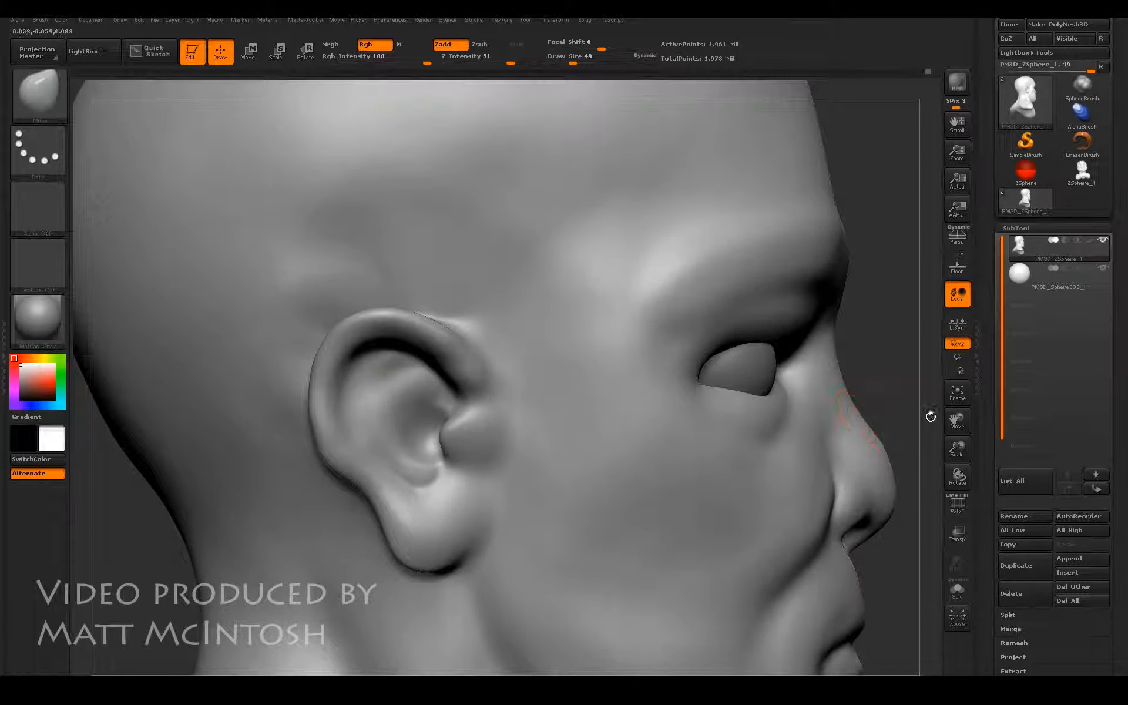
Step: Build up the forehead above the brows with the Clay brush at draw size 77, working from the front of the head
{"action": "left_click", "coordinate": [957, 393]}
{"action": "left_click_drag", "start_coordinate": [807, 397], "coordinate": [752, 388]}
{"action": "left_click_drag", "start_coordinate": [813, 349], "coordinate": [799, 342], "text": "shift"}
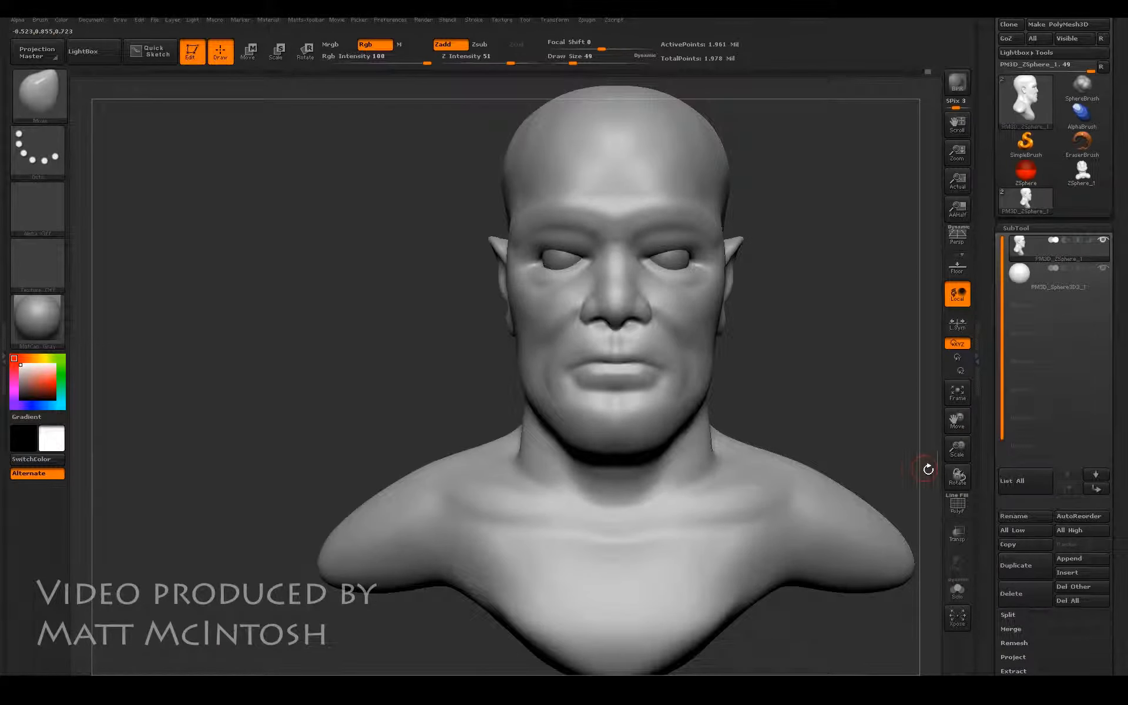
{"action": "left_click_drag", "start_coordinate": [957, 450], "coordinate": [947, 480]}
{"action": "left_click_drag", "start_coordinate": [957, 421], "coordinate": [898, 489]}
{"action": "left_click_drag", "start_coordinate": [812, 465], "coordinate": [837, 436]}
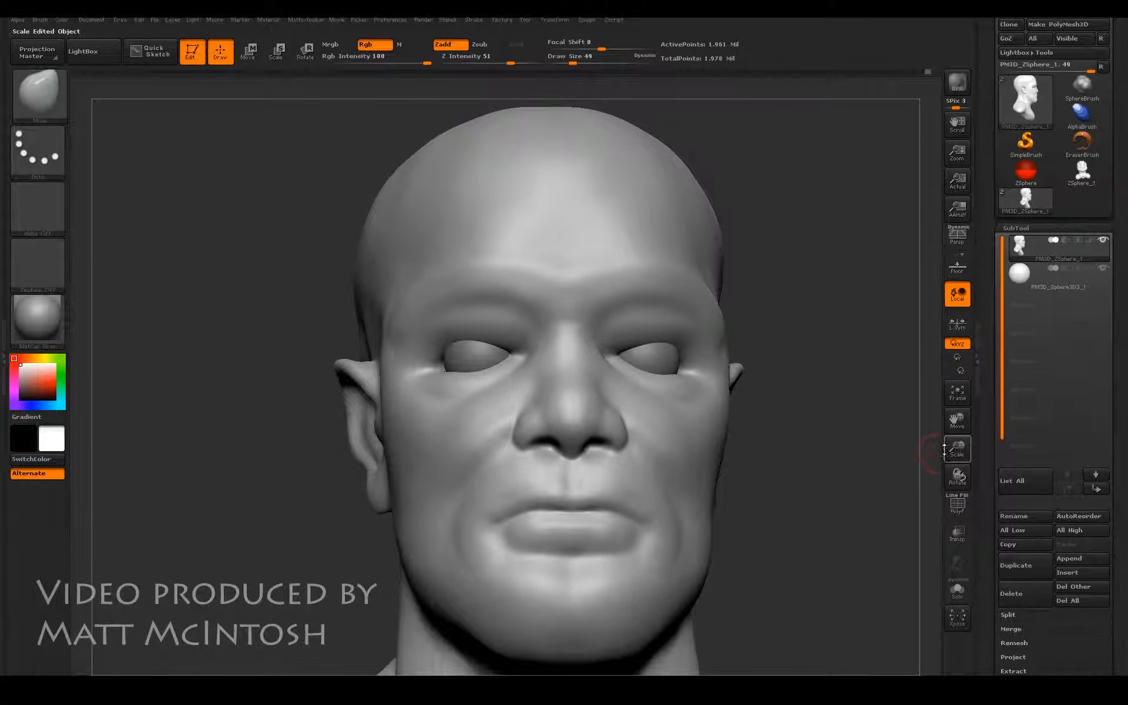
{"action": "left_click_drag", "start_coordinate": [958, 450], "coordinate": [947, 472]}
{"action": "left_click_drag", "start_coordinate": [958, 421], "coordinate": [868, 505]}
{"action": "left_click_drag", "start_coordinate": [897, 446], "coordinate": [890, 414], "text": "shift"}
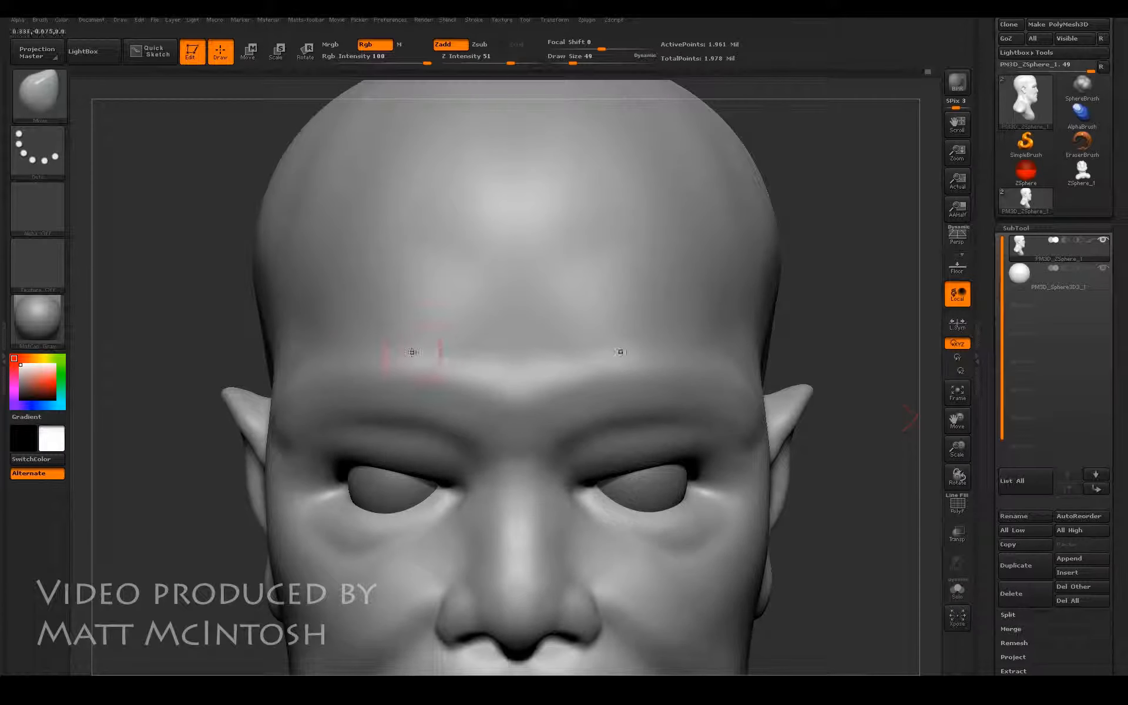
{"action": "key", "text": "b"}
{"action": "key", "text": "c"}
{"action": "key", "text": "l"}
{"action": "key", "text": "bracketright"}
{"action": "key", "text": "bracketright"}
{"action": "key", "text": "bracketright"}
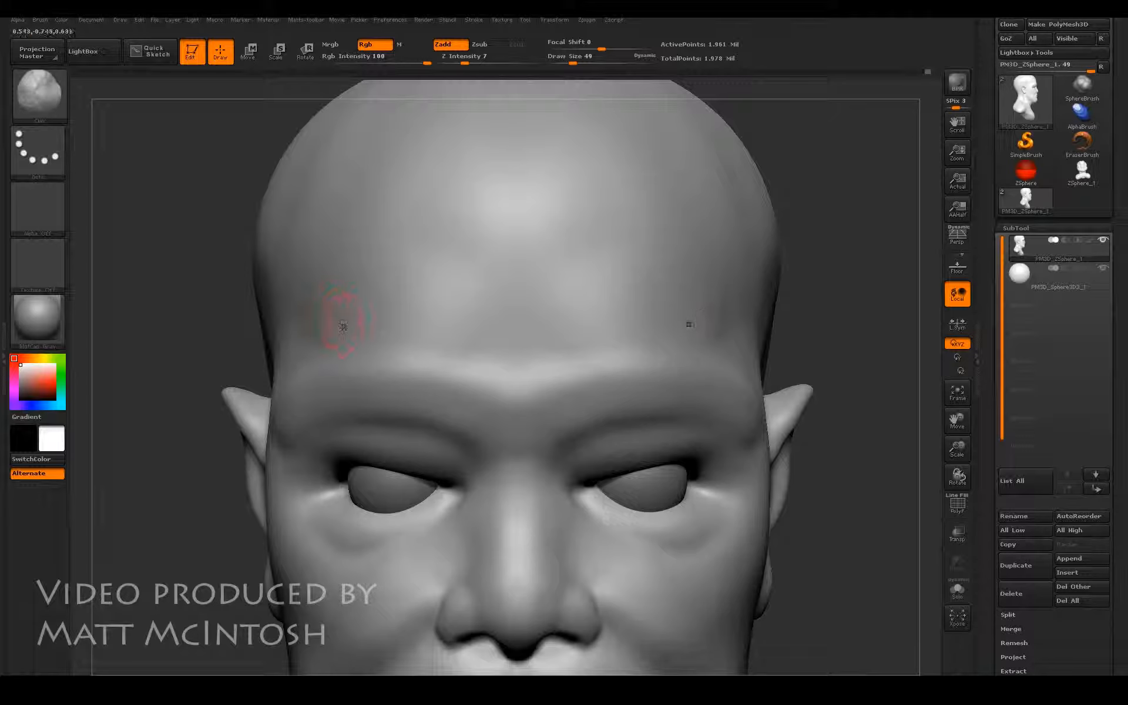
{"action": "mouse_move", "coordinate": [318, 326]}
{"action": "left_mouse_down"}
{"action": "mouse_move", "coordinate": [313, 316]}
{"action": "mouse_move", "coordinate": [396, 303]}
{"action": "mouse_move", "coordinate": [474, 304]}
{"action": "mouse_move", "coordinate": [517, 340]}
{"action": "mouse_move", "coordinate": [502, 365]}
{"action": "left_mouse_up"}
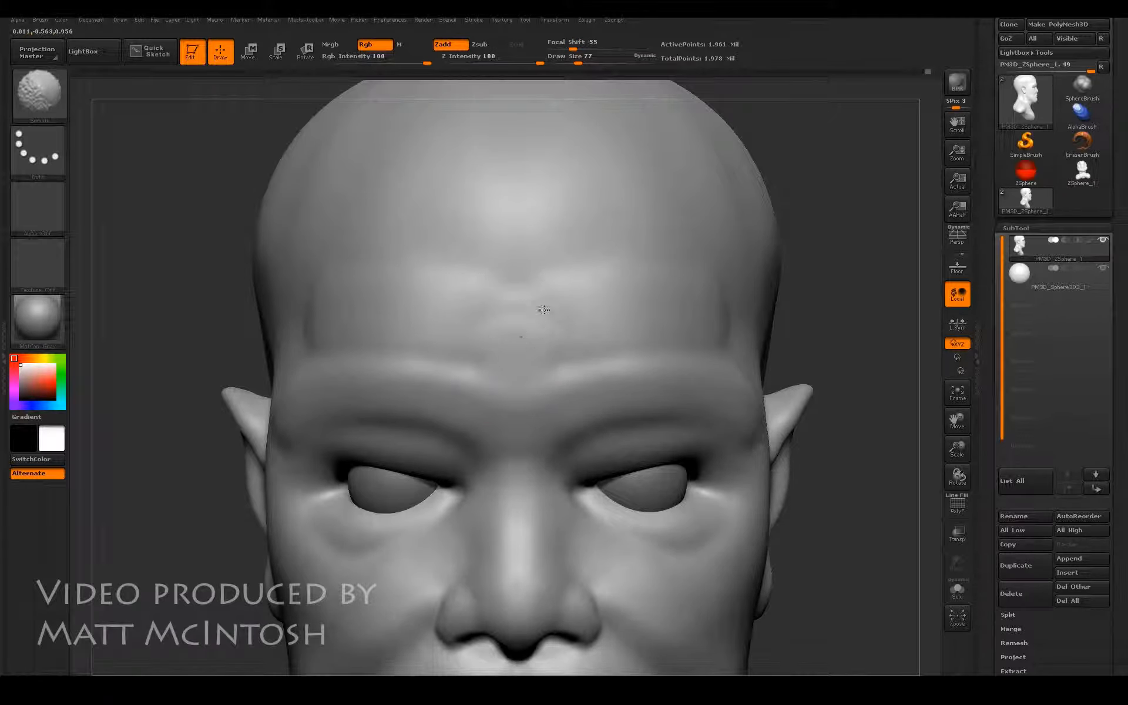
Step: Smooth the forehead planes and shape the brow ridges and the area between the brows with the Clay brush at draw size 77
{"action": "left_click_drag", "start_coordinate": [309, 300], "coordinate": [352, 295], "text": "shift"}
{"action": "left_click_drag", "start_coordinate": [501, 343], "coordinate": [517, 406]}
{"action": "mouse_move", "coordinate": [539, 448]}
{"action": "left_mouse_down"}
{"action": "mouse_move", "coordinate": [516, 461]}
{"action": "mouse_move", "coordinate": [474, 439]}
{"action": "mouse_move", "coordinate": [489, 456]}
{"action": "mouse_move", "coordinate": [512, 434]}
{"action": "left_mouse_up"}
{"action": "mouse_move", "coordinate": [448, 391]}
{"action": "left_mouse_down"}
{"action": "mouse_move", "coordinate": [513, 456]}
{"action": "mouse_move", "coordinate": [503, 447]}
{"action": "left_mouse_up"}
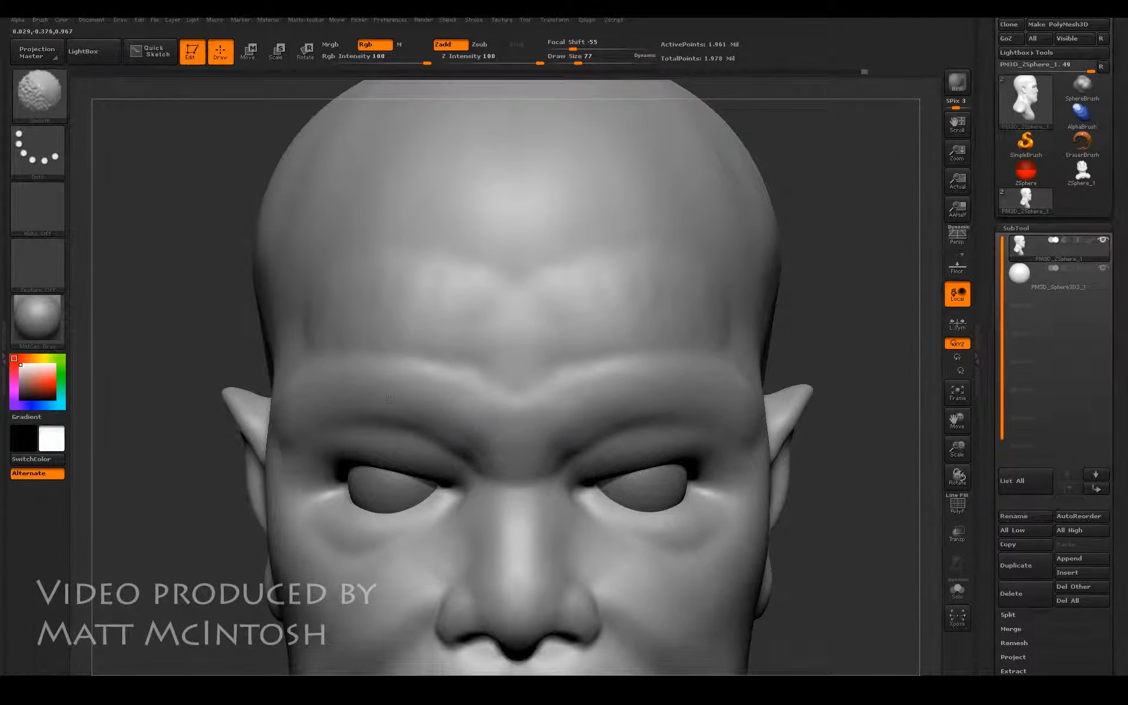
{"action": "left_click_drag", "start_coordinate": [820, 279], "coordinate": [862, 264]}
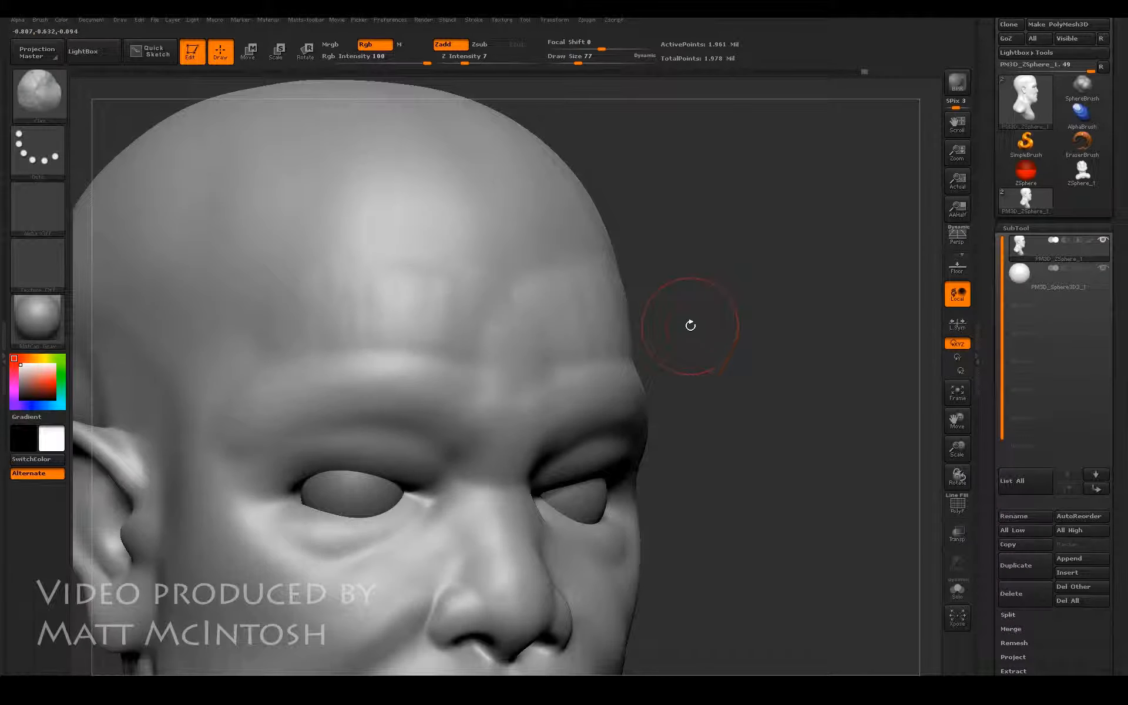
{"action": "left_click_drag", "start_coordinate": [397, 375], "coordinate": [382, 322], "text": "shift"}
Step: Carve the crease beneath the lower eyelids with the Dam Standard brush at draw size 61
{"action": "key", "text": "b"}
{"action": "key", "text": "d"}
{"action": "key", "text": "s"}
{"action": "key", "text": "bracketleft"}
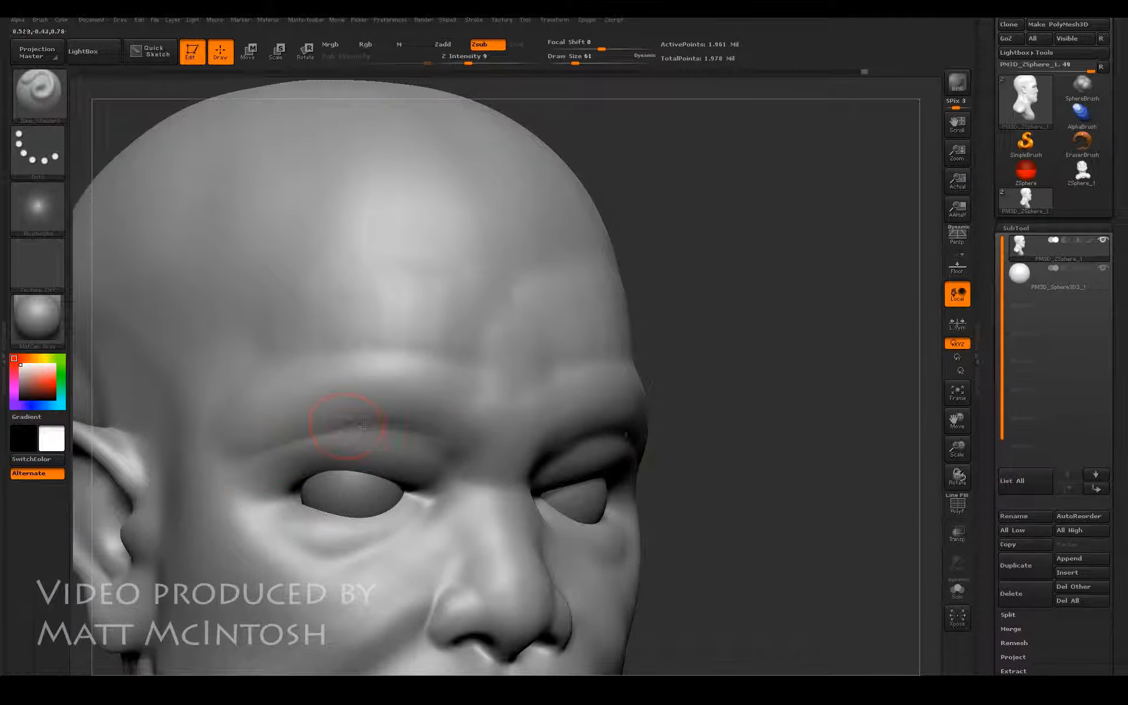
{"action": "key", "text": "shift"}
{"action": "left_click_drag", "start_coordinate": [958, 449], "coordinate": [966, 464]}
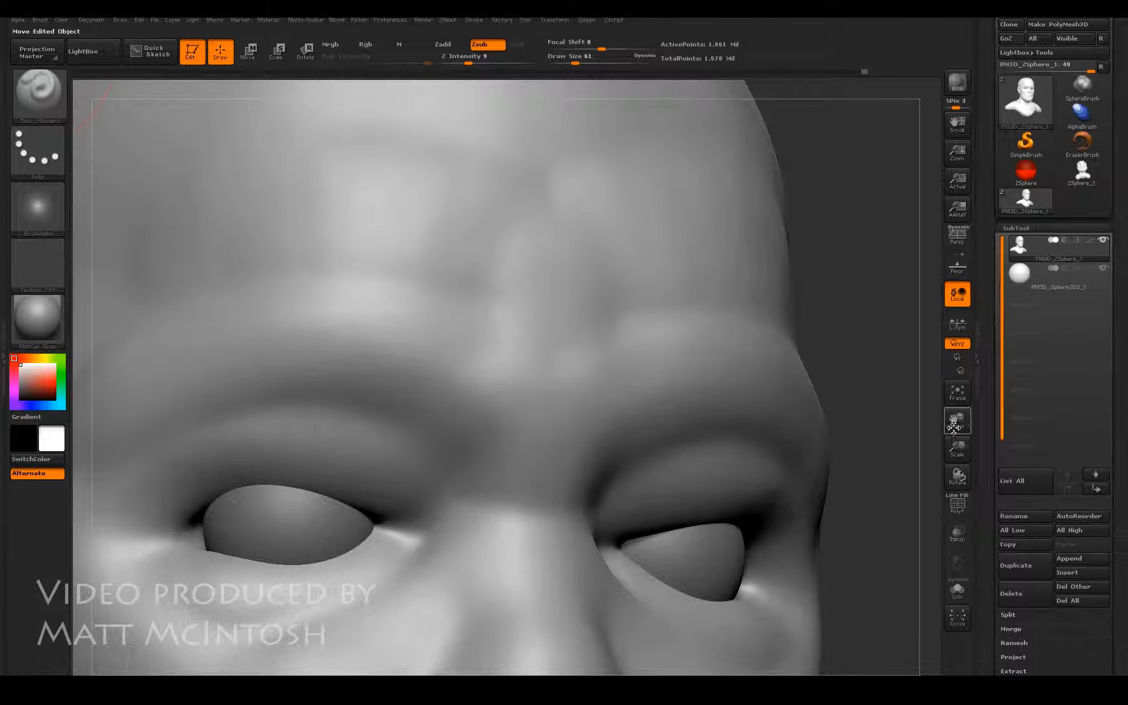
{"action": "left_click_drag", "start_coordinate": [956, 422], "coordinate": [971, 379]}
{"action": "mouse_move", "coordinate": [299, 487]}
{"action": "left_mouse_down"}
{"action": "mouse_move", "coordinate": [415, 479]}
{"action": "mouse_move", "coordinate": [502, 413]}
{"action": "left_mouse_up"}
{"action": "mouse_move", "coordinate": [420, 475]}
{"action": "left_mouse_down"}
{"action": "mouse_move", "coordinate": [272, 474]}
{"action": "mouse_move", "coordinate": [244, 457]}
{"action": "left_mouse_up"}
Step: Reshape the lower eyelid with the Move brush and smooth the bag beneath the eye
{"action": "left_click_drag", "start_coordinate": [958, 477], "coordinate": [958, 488]}
{"action": "key", "text": "b"}
{"action": "key", "text": "m"}
{"action": "key", "text": "v"}
{"action": "mouse_move", "coordinate": [383, 434]}
{"action": "left_mouse_down"}
{"action": "mouse_move", "coordinate": [434, 395]}
{"action": "mouse_move", "coordinate": [398, 414]}
{"action": "left_mouse_up"}
{"action": "mouse_move", "coordinate": [330, 428]}
{"action": "left_mouse_down"}
{"action": "mouse_move", "coordinate": [284, 415]}
{"action": "mouse_move", "coordinate": [380, 434]}
{"action": "left_mouse_up"}
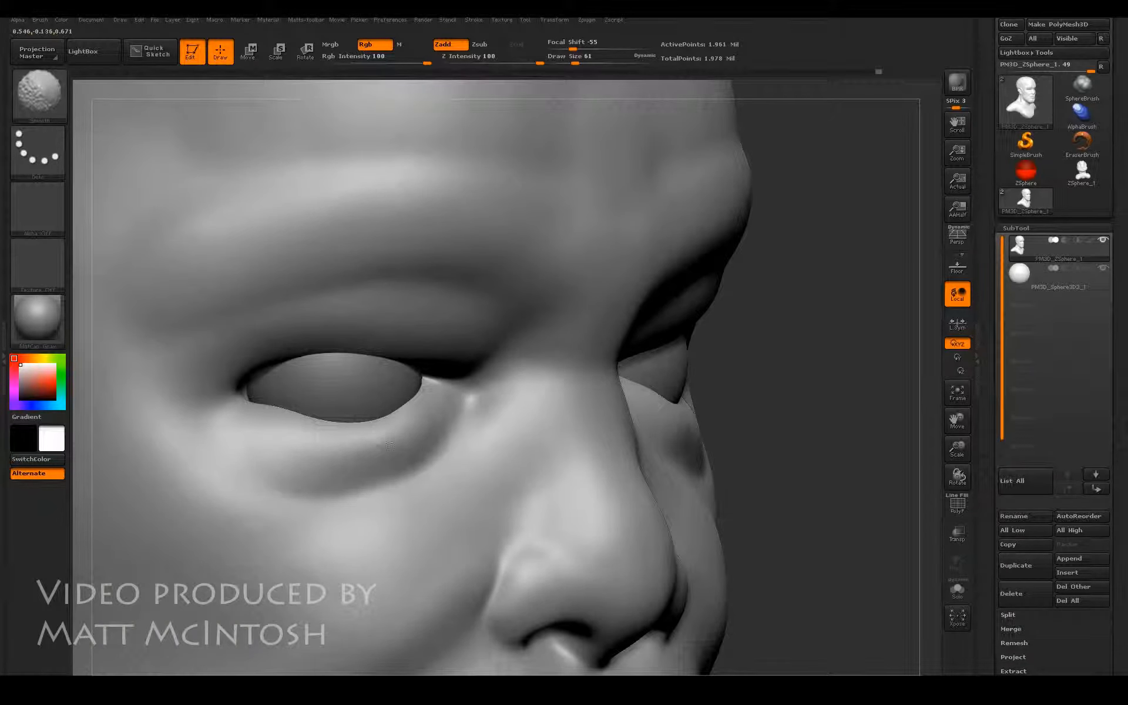
{"action": "left_click_drag", "start_coordinate": [381, 464], "coordinate": [277, 442], "text": "shift"}
Step: Carve fine curved wrinkles across the under-eye bag toward the inner eye corner with the Dam Standard brush at draw size 53
{"action": "key", "text": "b"}
{"action": "key", "text": "d"}
{"action": "key", "text": "s"}
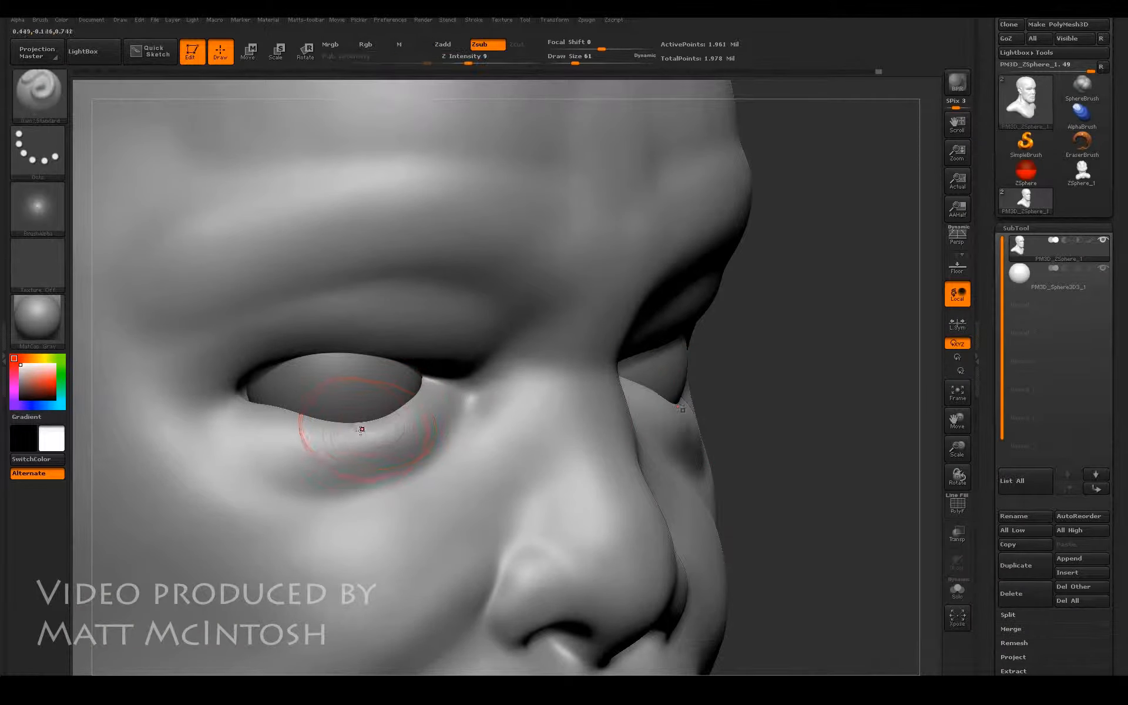
{"action": "key", "text": "bracketleft"}
{"action": "left_click_drag", "start_coordinate": [258, 441], "coordinate": [380, 450]}
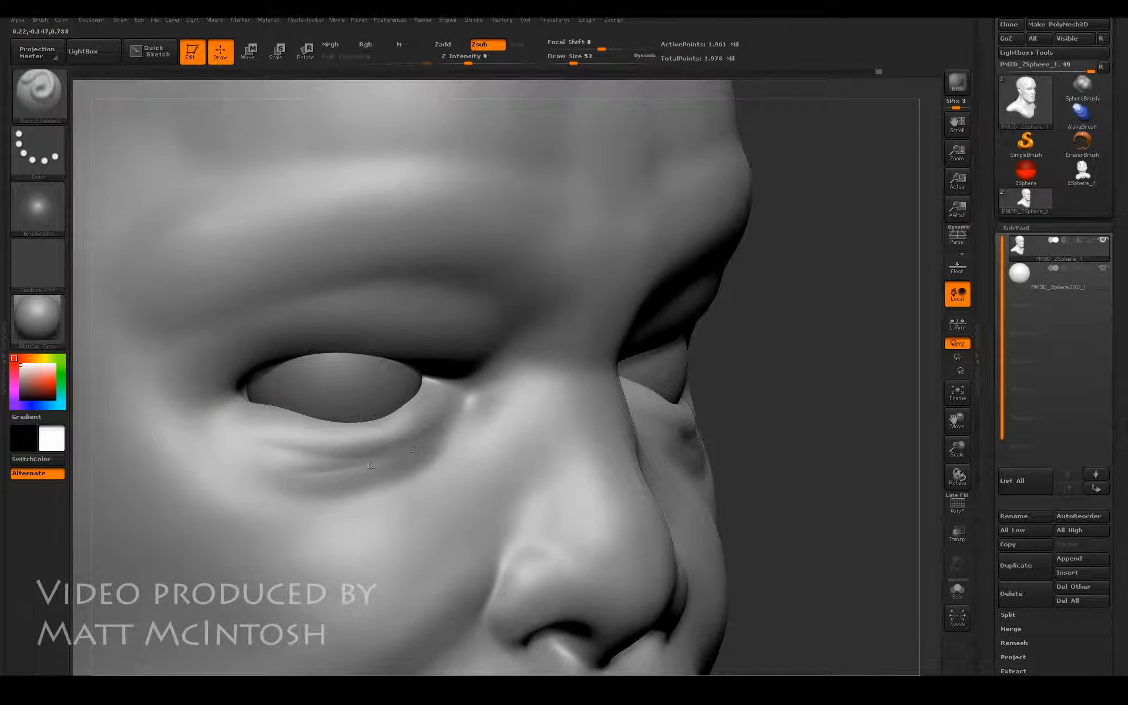
{"action": "left_click_drag", "start_coordinate": [294, 436], "coordinate": [431, 406]}
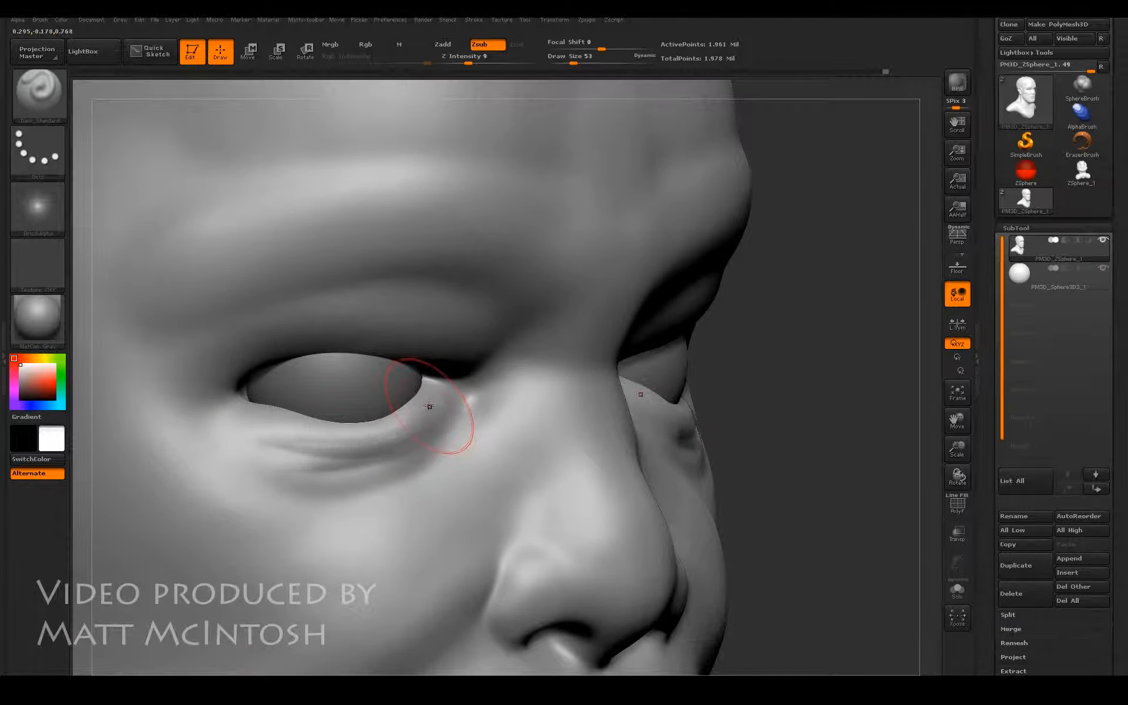
{"action": "mouse_move", "coordinate": [296, 455]}
{"action": "left_mouse_down"}
{"action": "mouse_move", "coordinate": [446, 402]}
{"action": "mouse_move", "coordinate": [388, 460]}
{"action": "left_mouse_up"}
{"action": "left_click_drag", "start_coordinate": [317, 479], "coordinate": [453, 458]}
Step: Fill and soften the wrinkled under-eye bag up to the inner eye corner with the Clay brush at draw size 29
{"action": "mouse_move", "coordinate": [347, 473]}
{"action": "left_mouse_down"}
{"action": "mouse_move", "coordinate": [426, 435]}
{"action": "mouse_move", "coordinate": [342, 480]}
{"action": "left_mouse_up"}
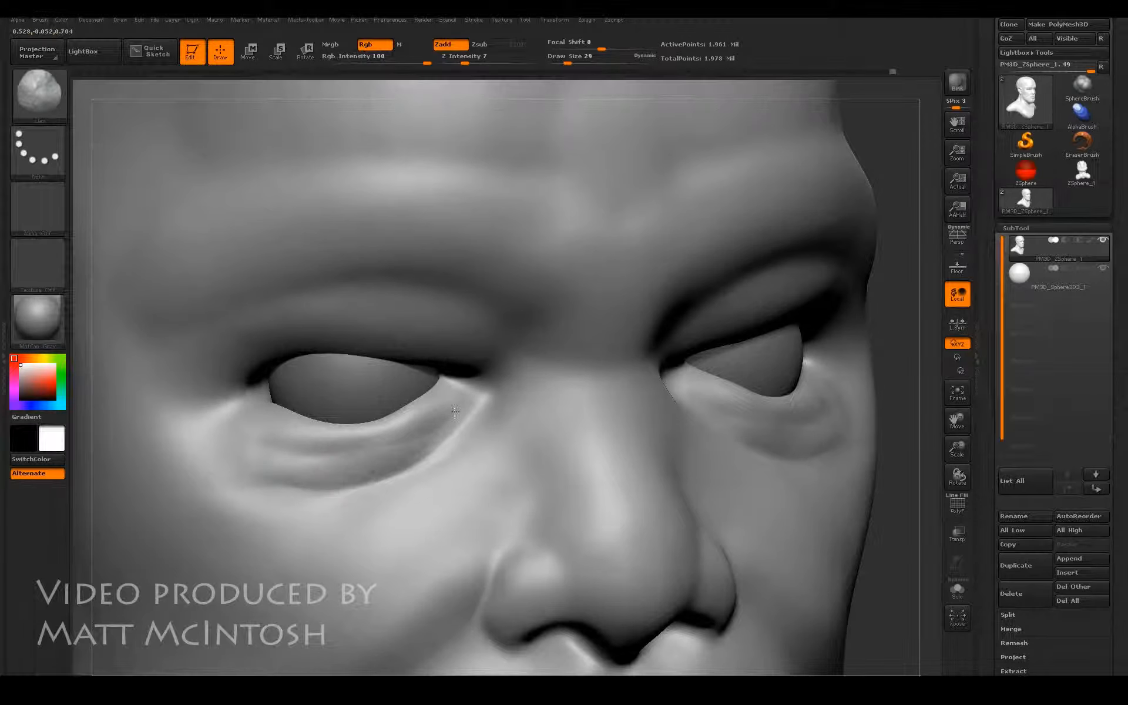
{"action": "mouse_move", "coordinate": [411, 447]}
{"action": "left_mouse_down"}
{"action": "mouse_move", "coordinate": [257, 446]}
{"action": "mouse_move", "coordinate": [257, 421]}
{"action": "mouse_move", "coordinate": [437, 432]}
{"action": "mouse_move", "coordinate": [441, 404]}
{"action": "left_mouse_up"}
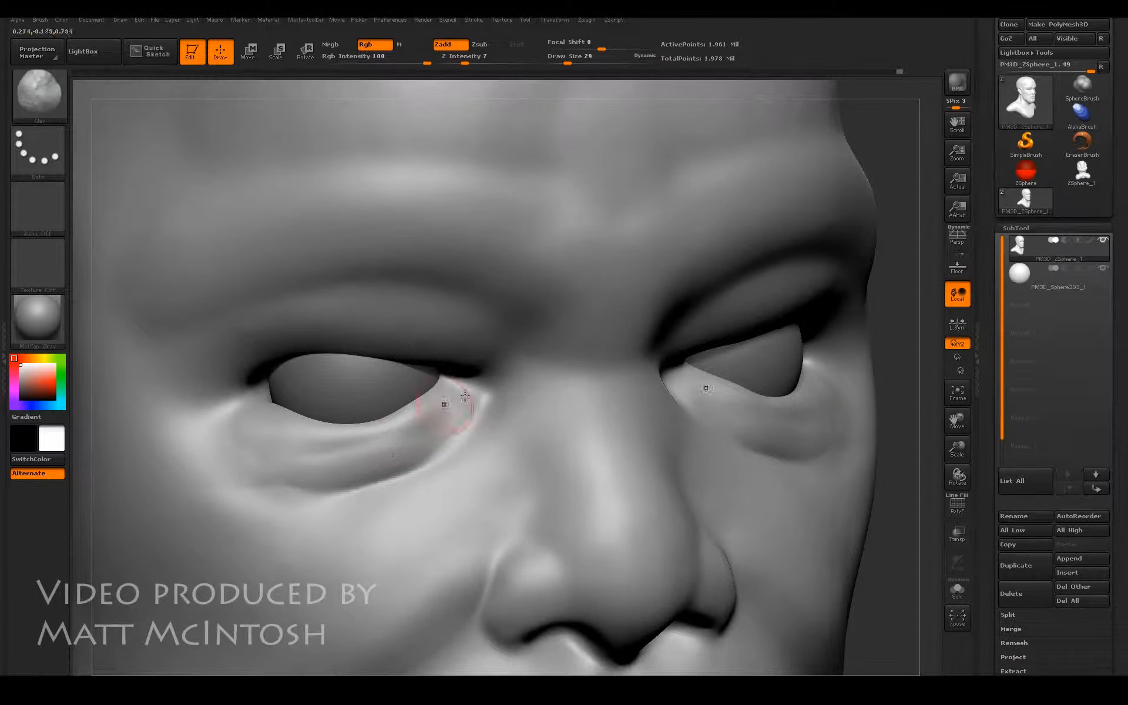